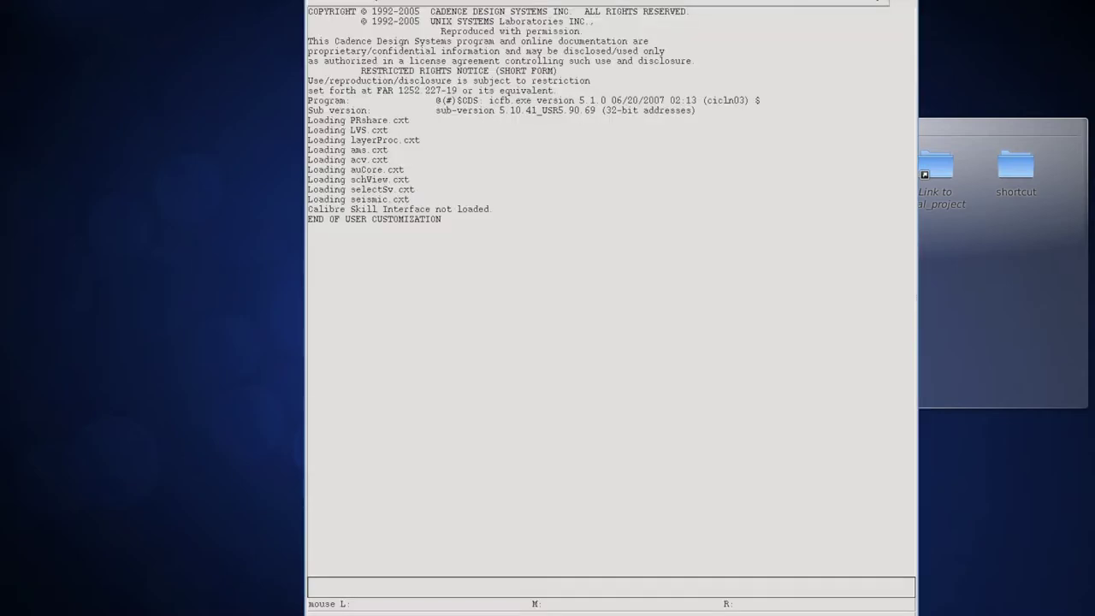
Open the schematic view of the vir_opamp_OVSR cell from the final_project library in the Library Manager.
left_click(342, 3)
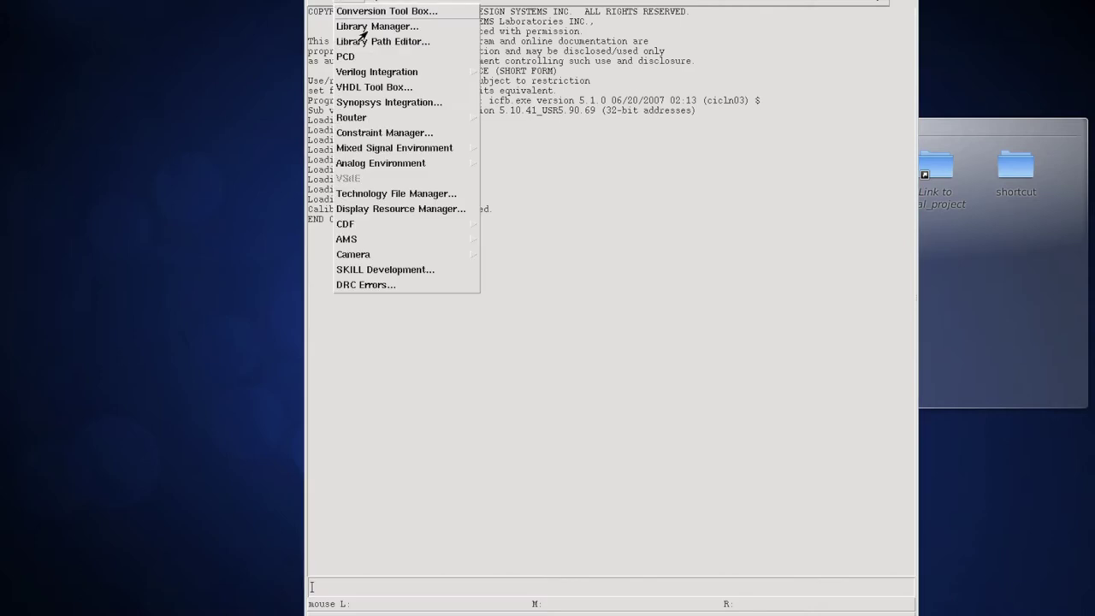
left_click(365, 27)
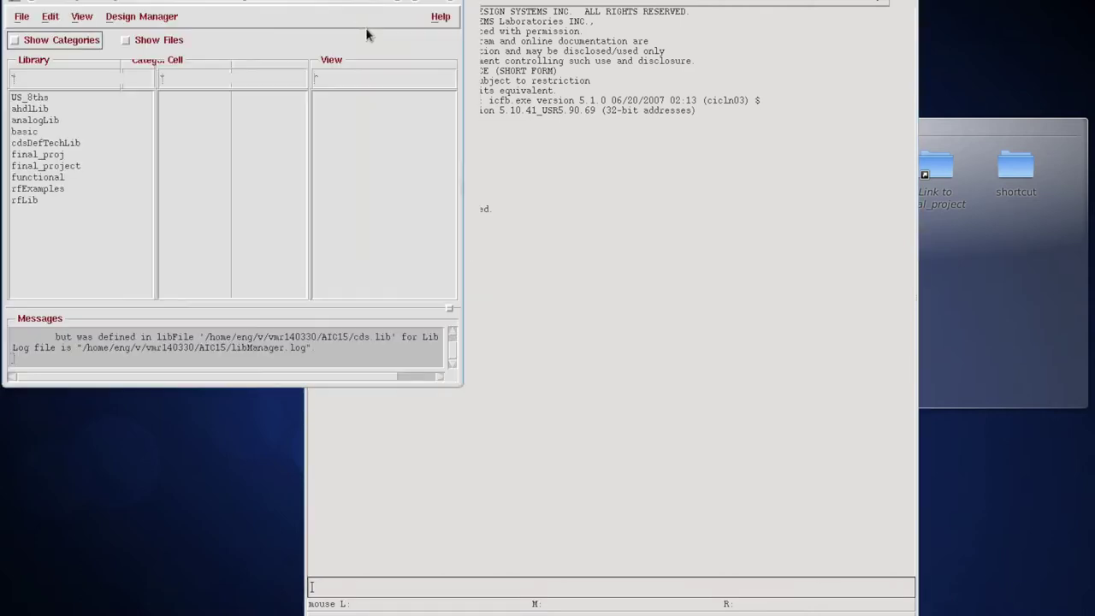
left_click(86, 166)
left_click(214, 178)
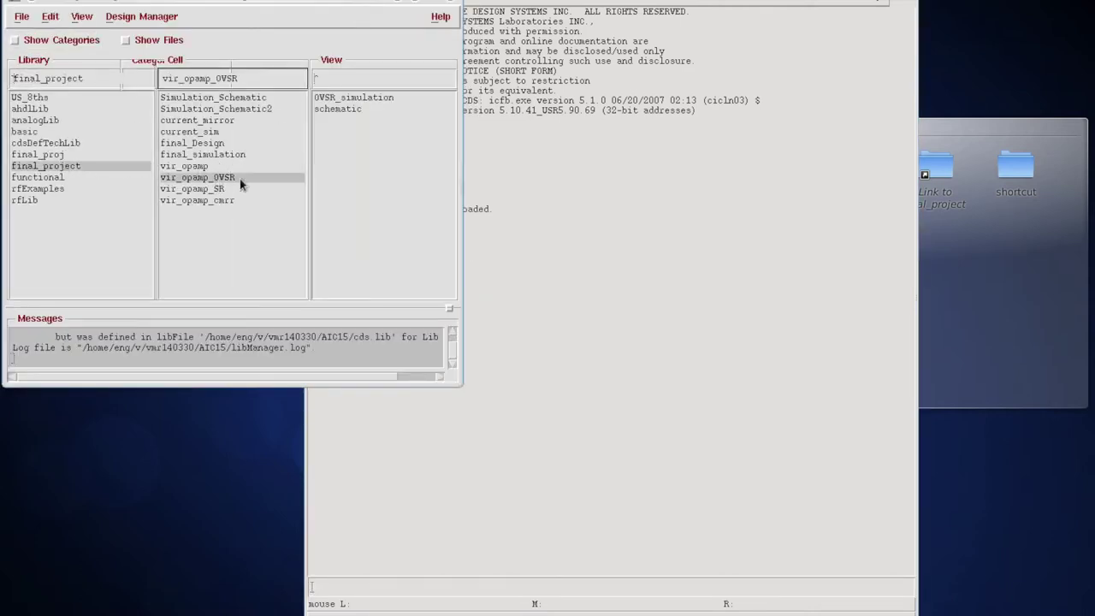
left_click(346, 115)
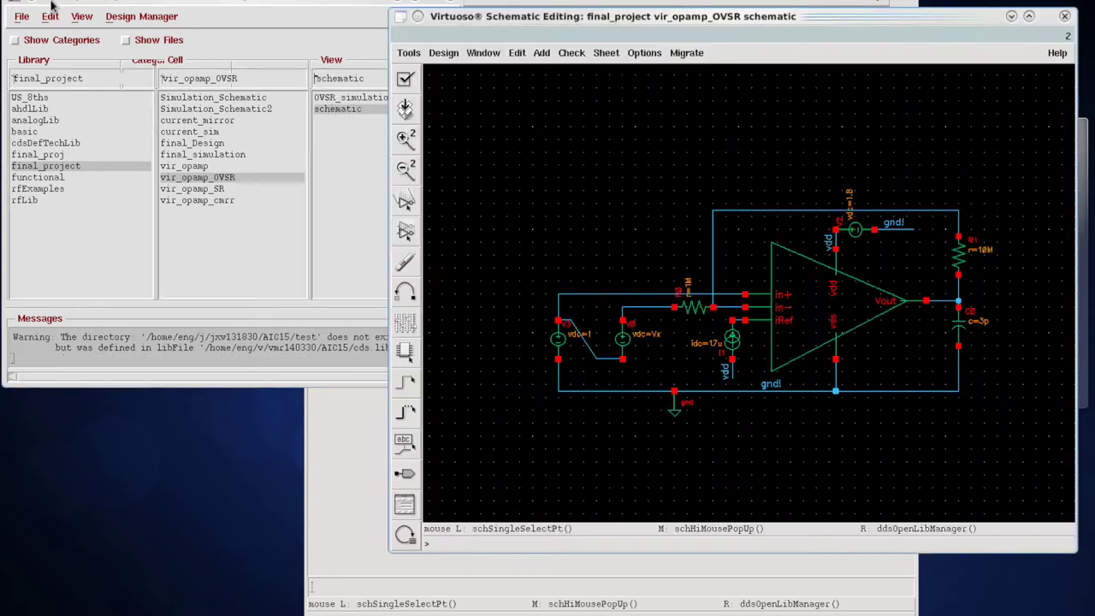
Close the Library Manager, then maximize the schematic window and fit the circuit in it.
left_click(195, 4)
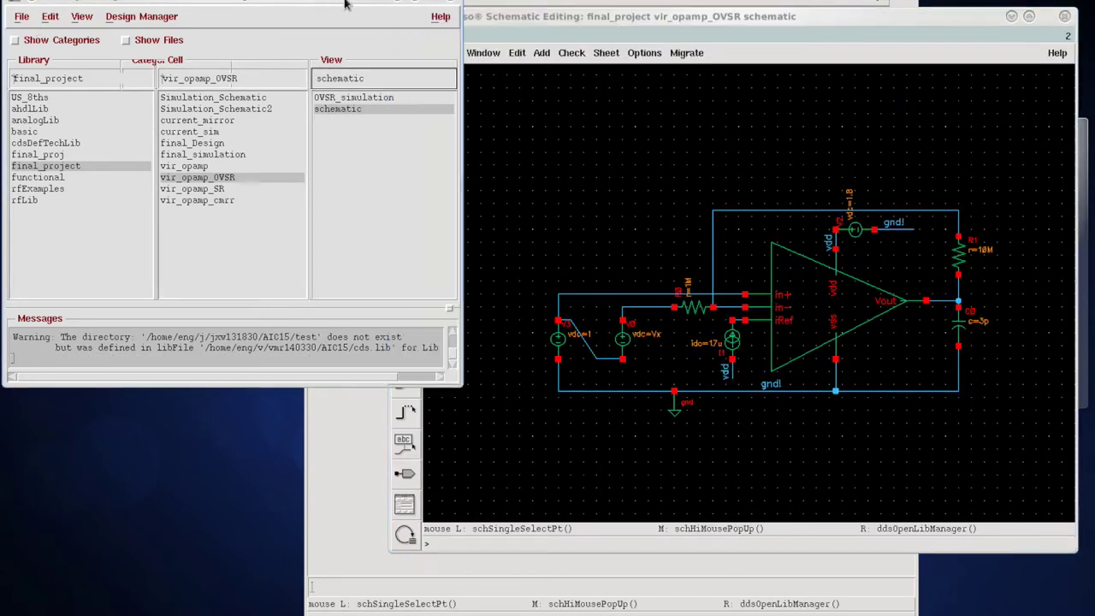
left_click(444, 3)
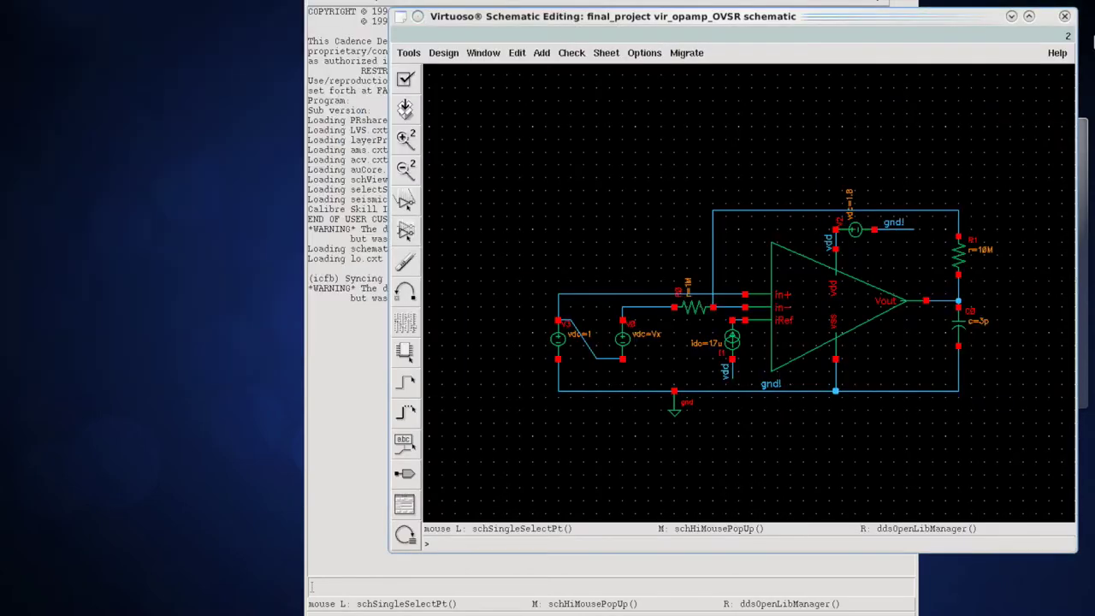
left_click(1029, 16)
key("f")
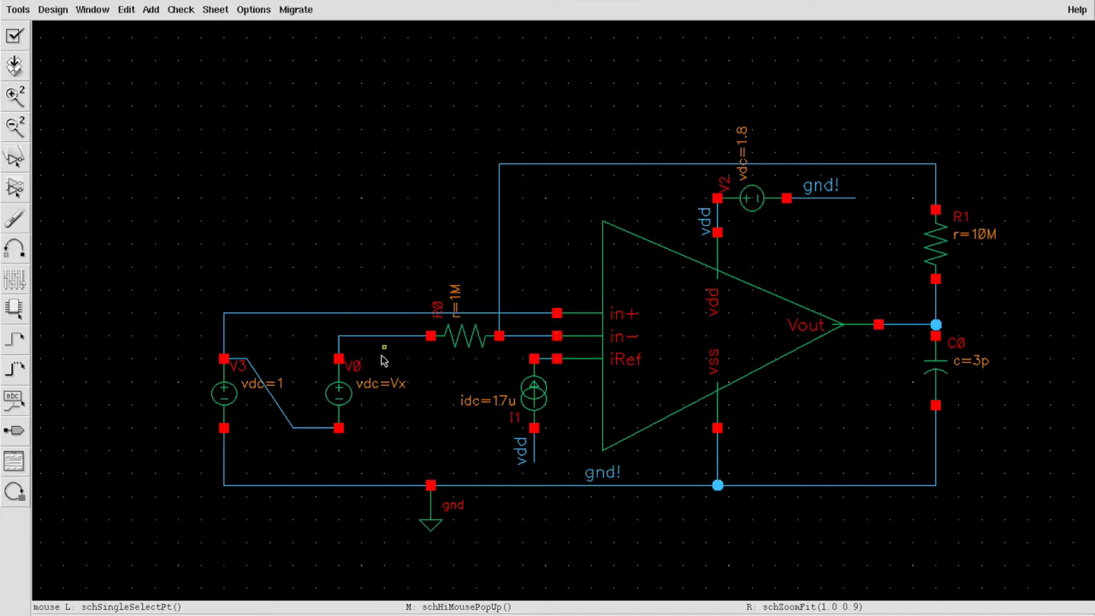
Examine the object properties of DC source V3, enlarging the properties window to show all its CDF parameters.
left_click(230, 398)
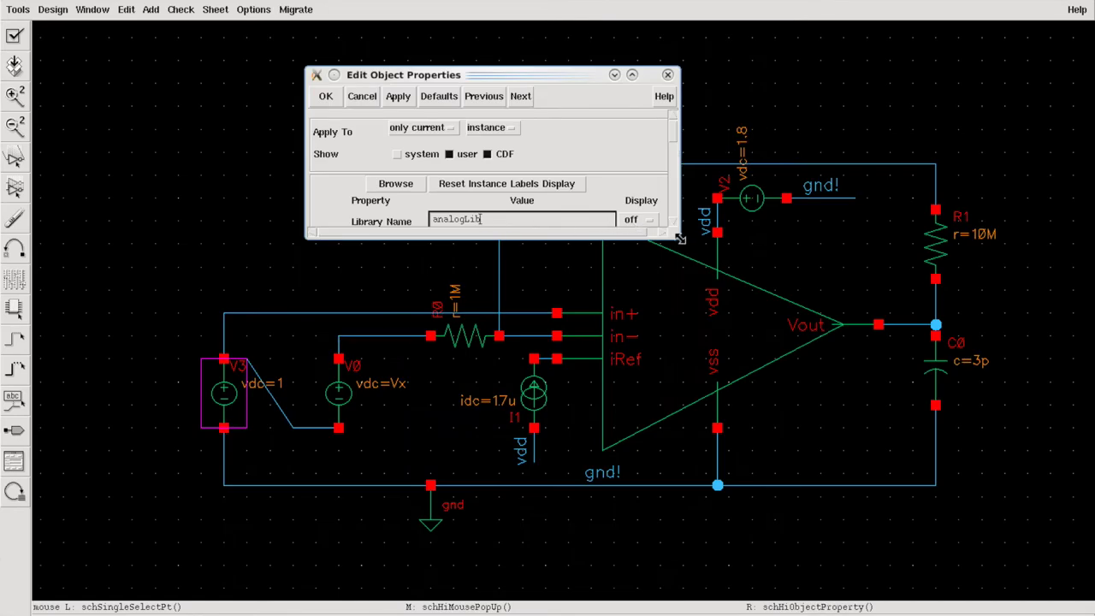
left_click_drag(680, 238, 673, 516)
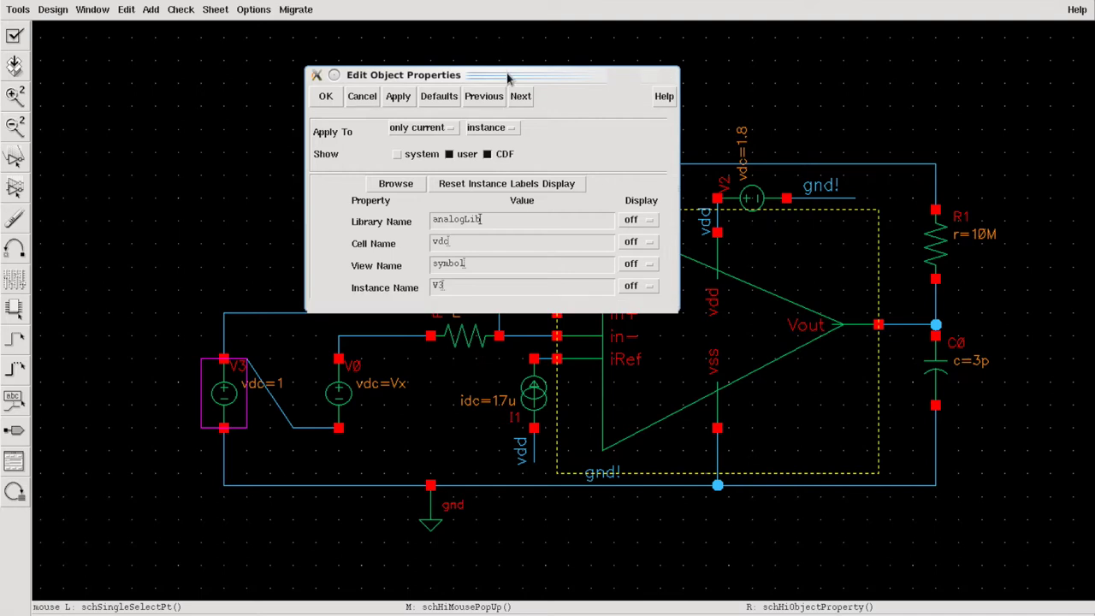
left_click_drag(508, 66, 510, 20)
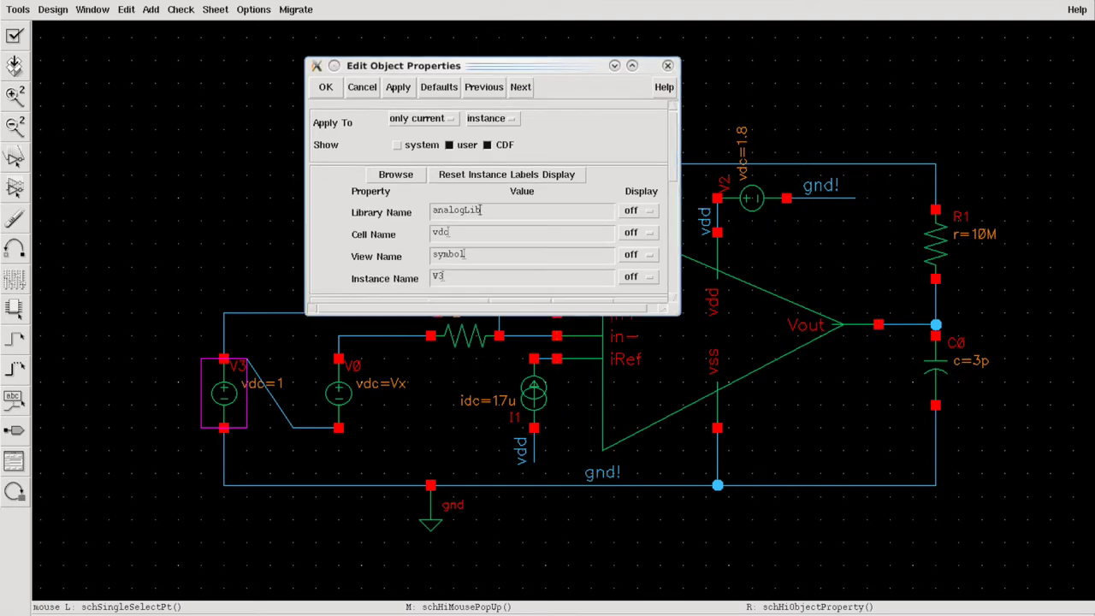
left_click_drag(516, 336, 520, 313)
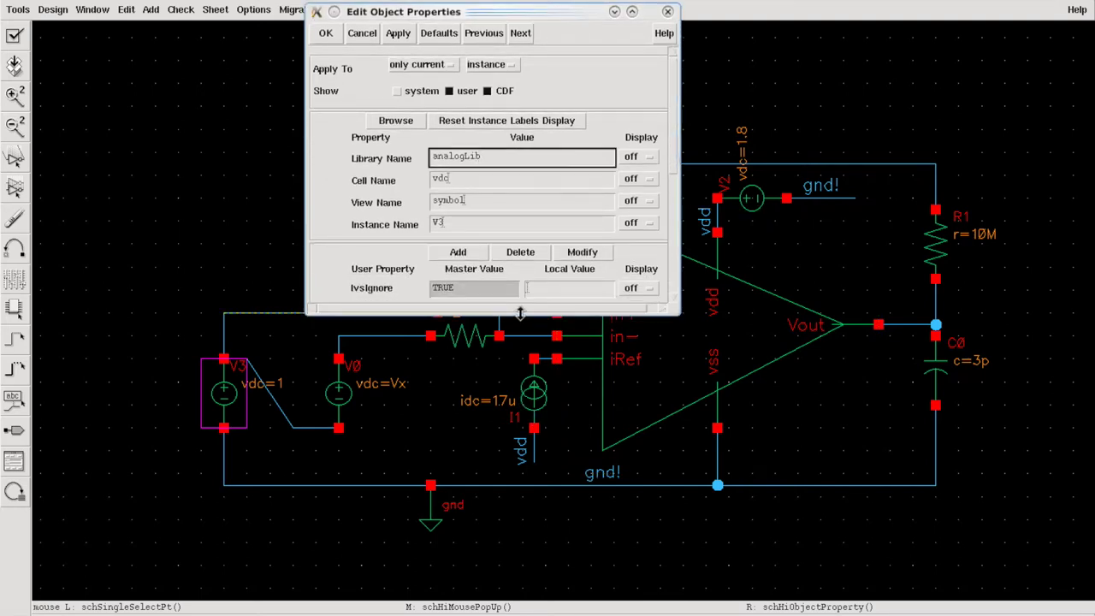
left_click_drag(502, 484, 506, 596)
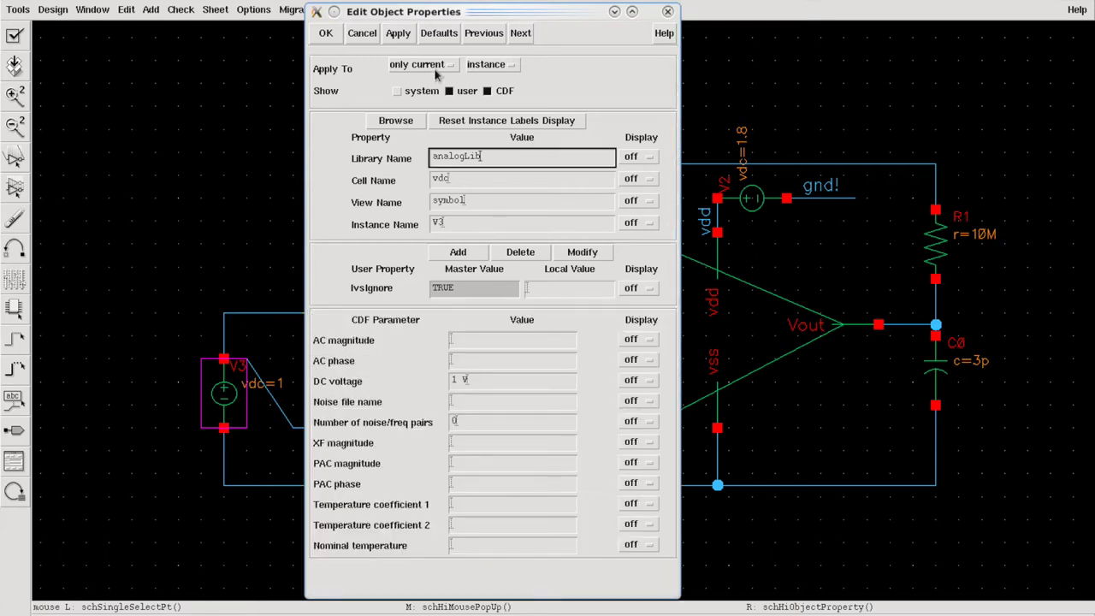
left_click_drag(488, 12, 753, 14)
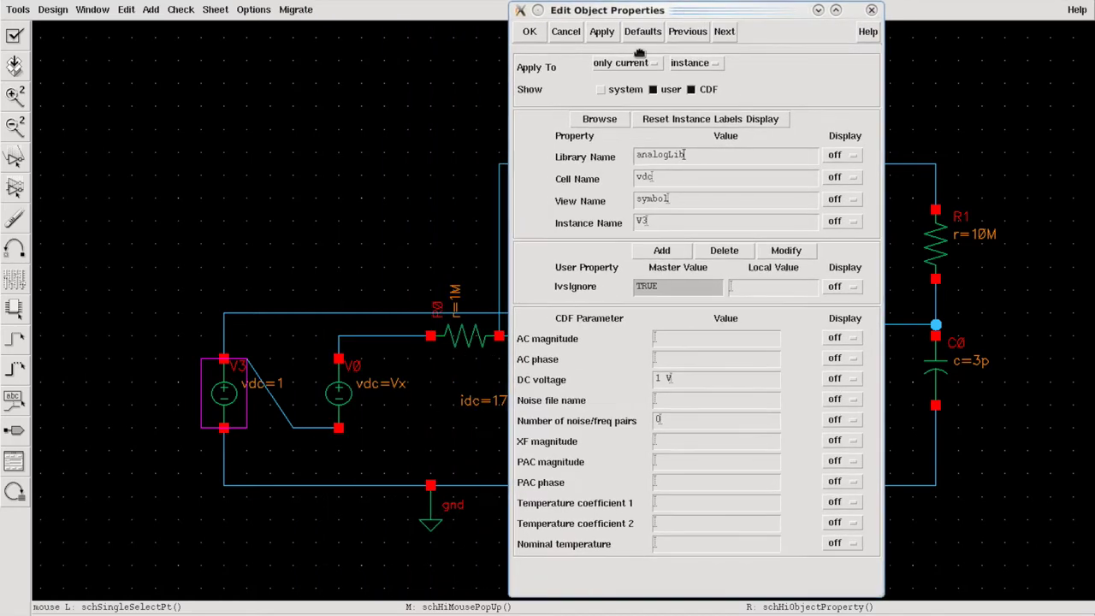
Examine the object properties of DC source V0, including its DC voltage variable.
left_click(340, 394)
left_click(340, 393)
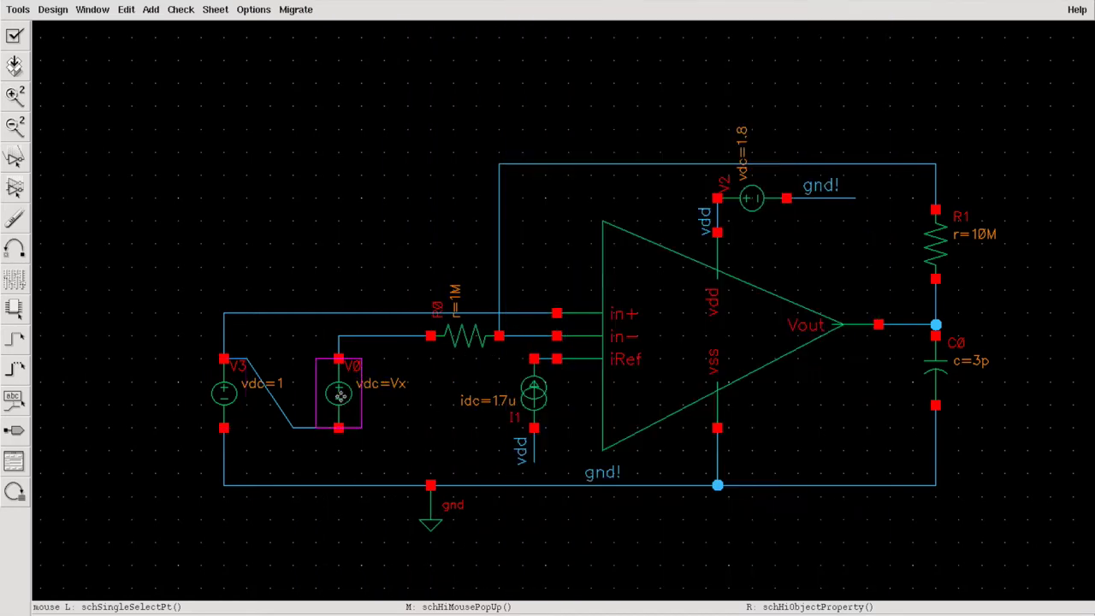
key("q")
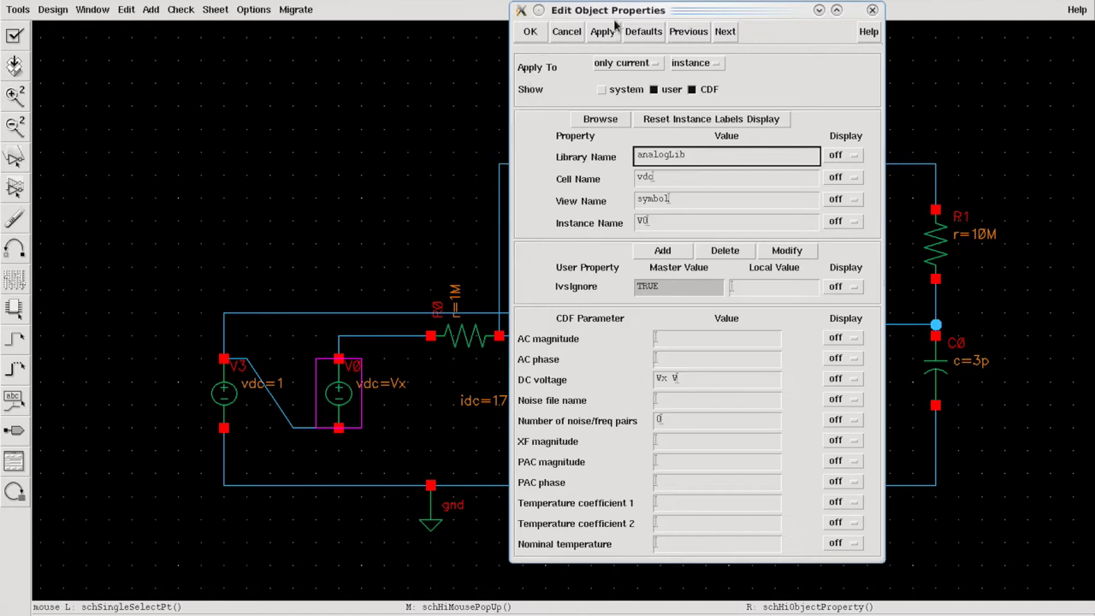
left_click(530, 32)
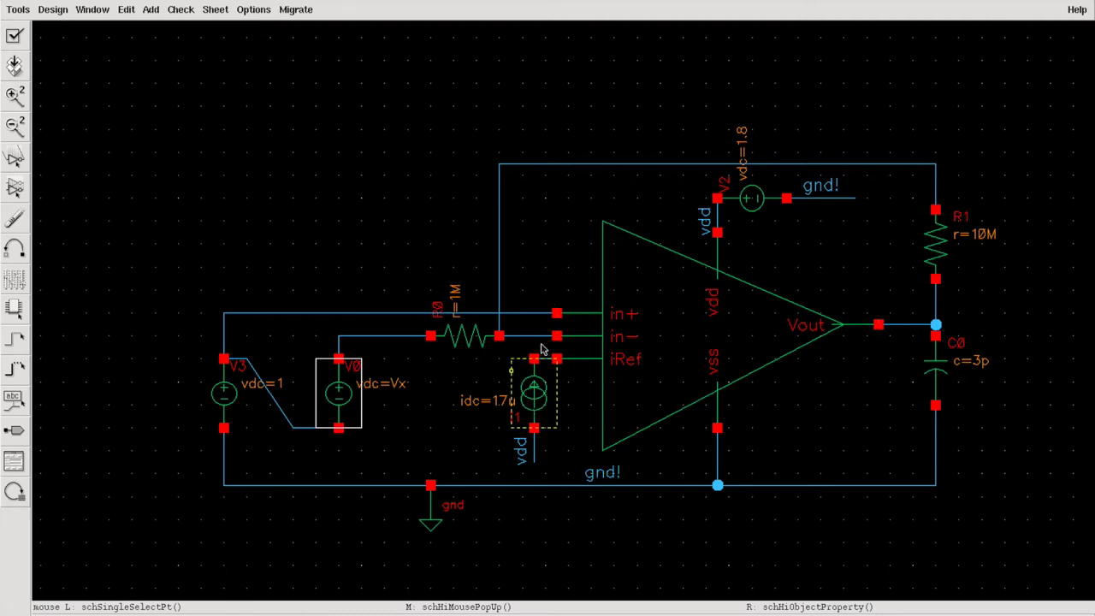
Descend into the op-amp symbol to examine its transistor-level schematic and return to the test circuit.
left_click(633, 317)
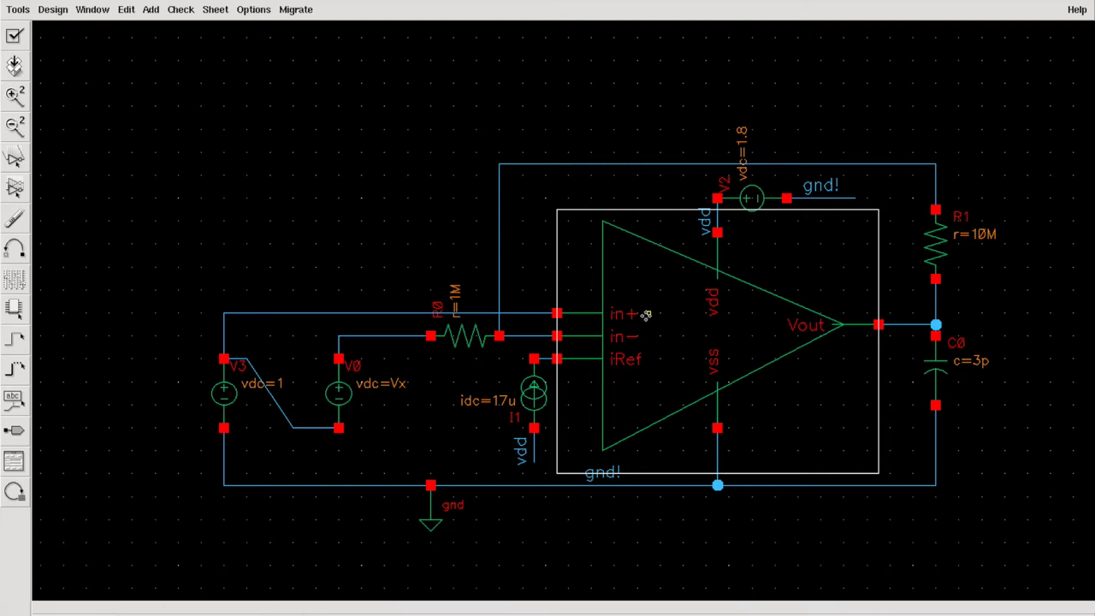
key("shift+x")
key("Return")
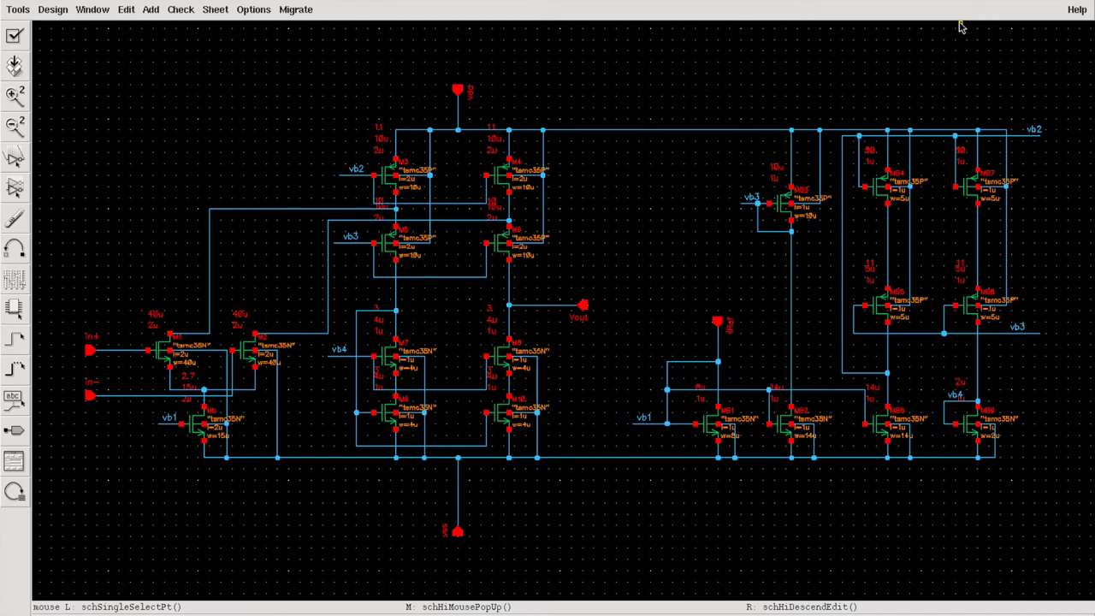
key("ctrl+e")
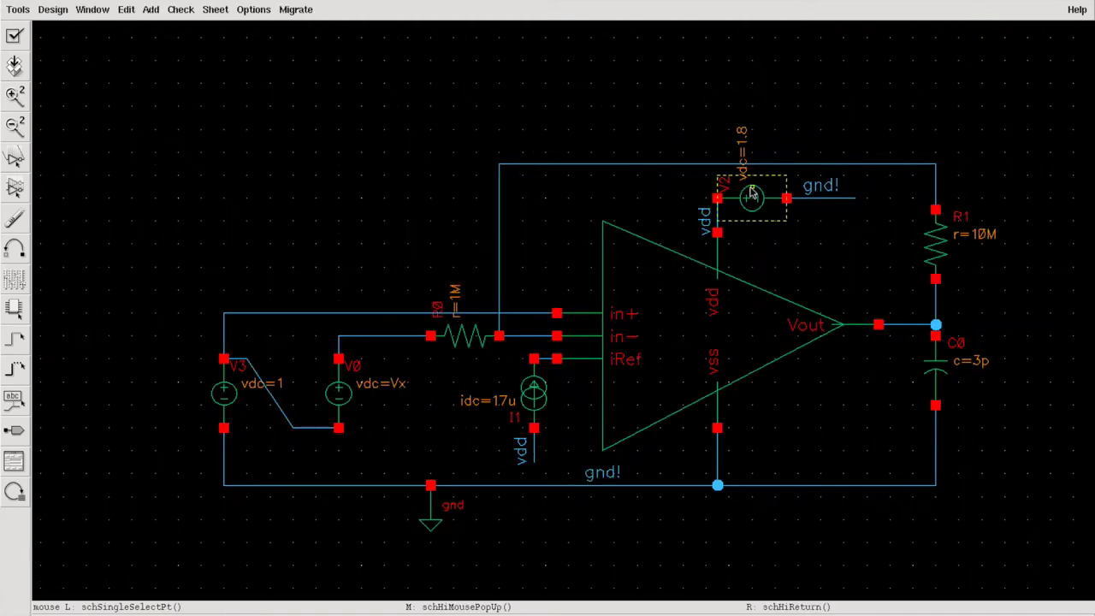
Check and save the test schematic and open the Analog Design Environment for it.
left_click(14, 39)
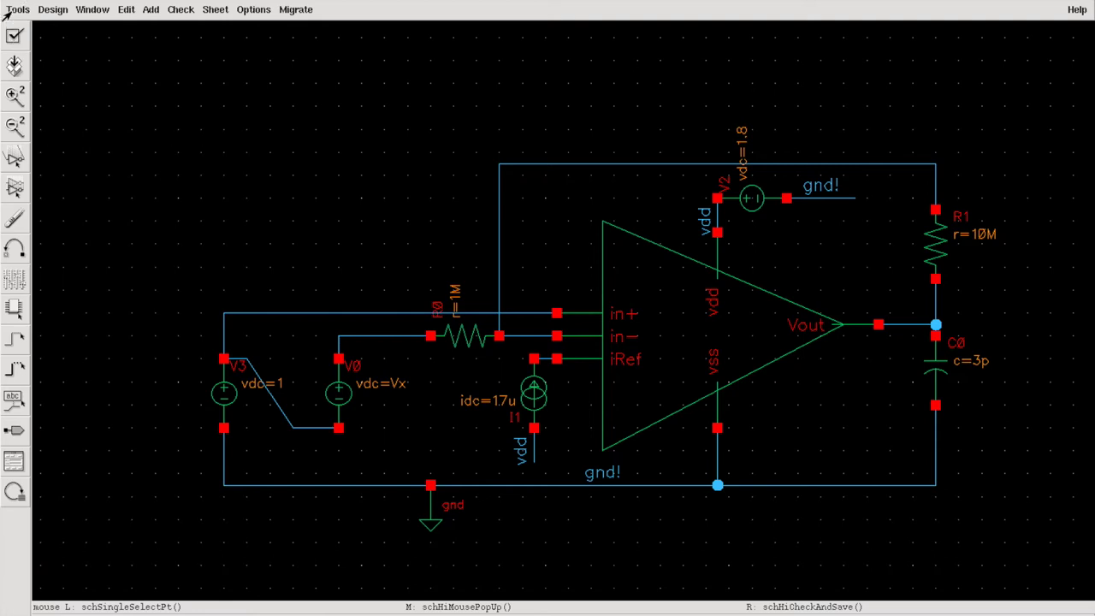
left_click(13, 10)
left_click(33, 42)
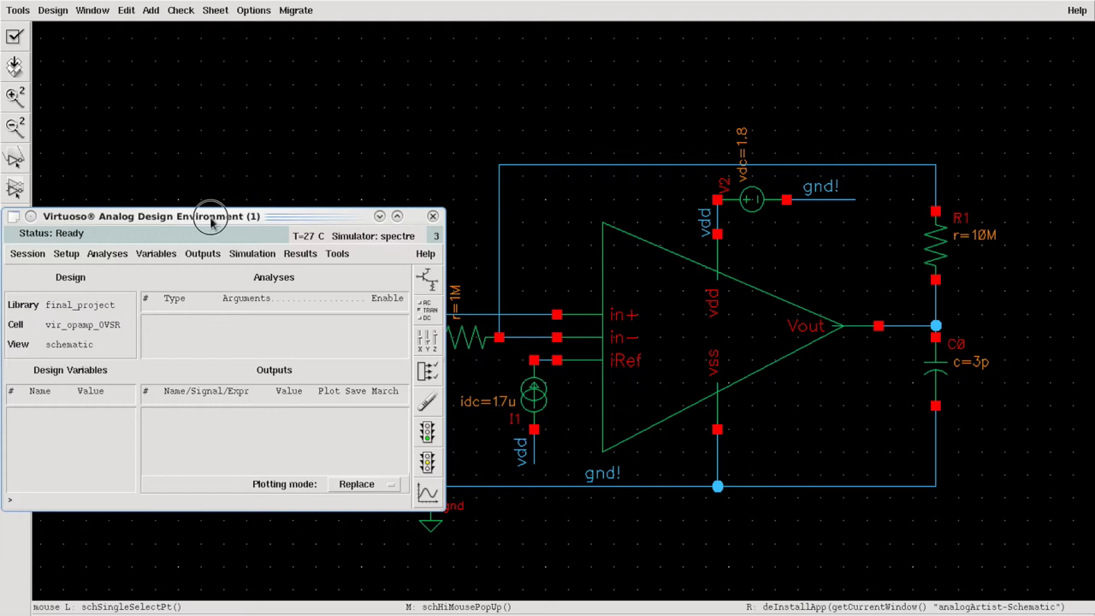
left_click_drag(213, 224, 408, 111)
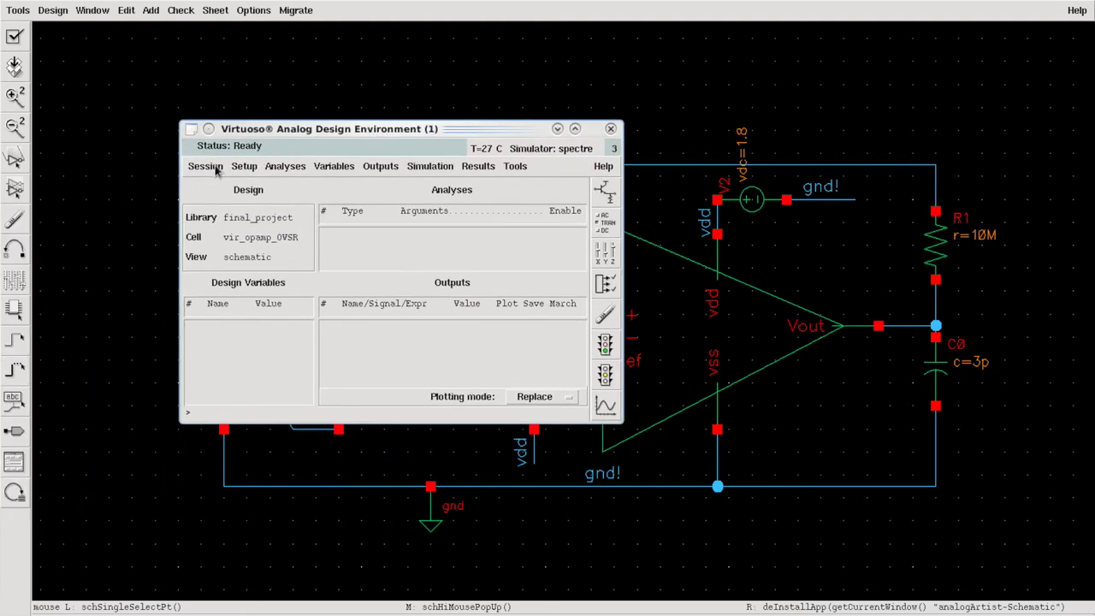
Load the saved simulation state with its analyses, design variable and output into the Analog Design Environment.
left_click(206, 166)
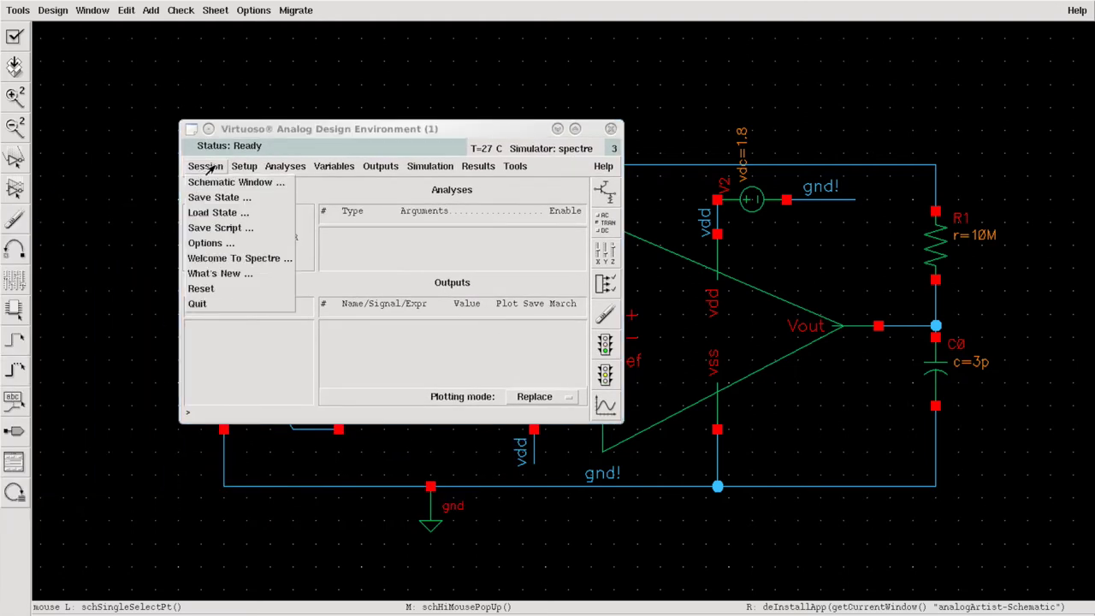
left_click(219, 212)
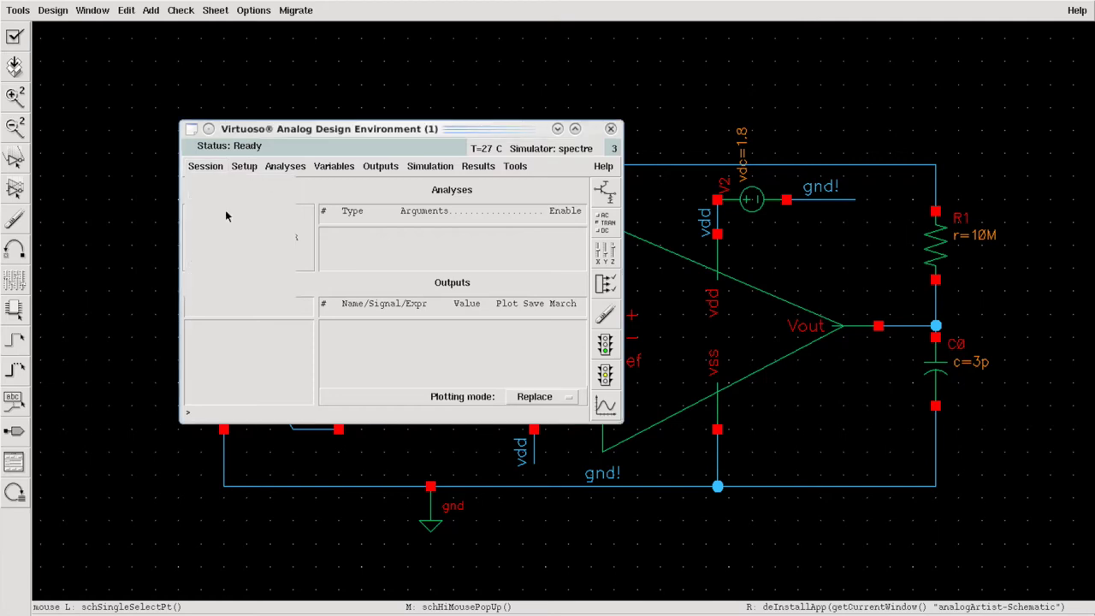
left_click(326, 58)
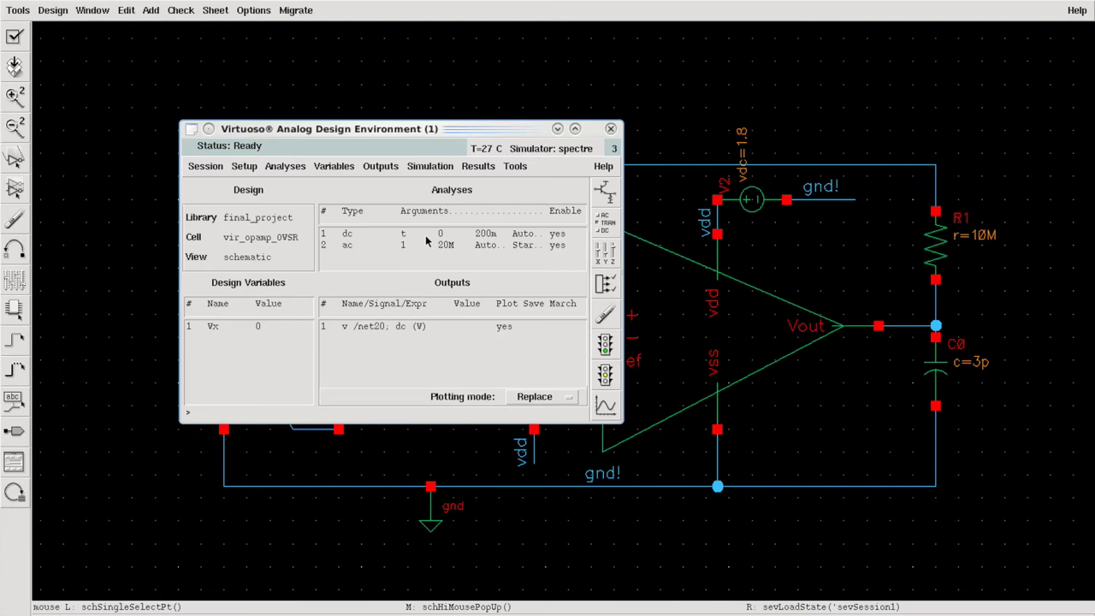
Review the sweep variable and start-stop range of the AC analysis and accept its settings.
left_click(427, 245)
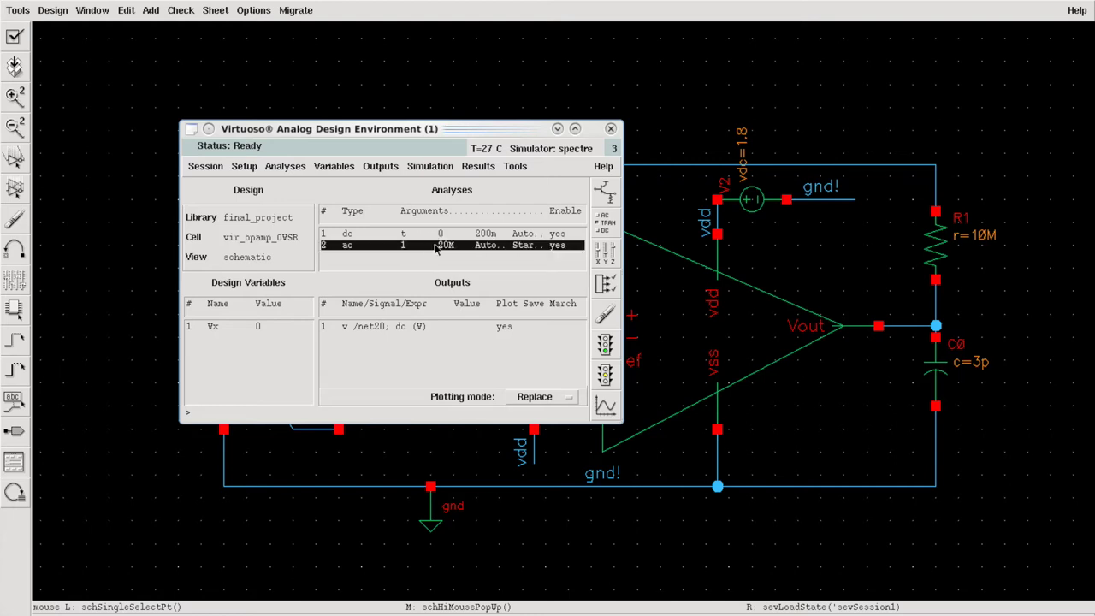
left_click(604, 227)
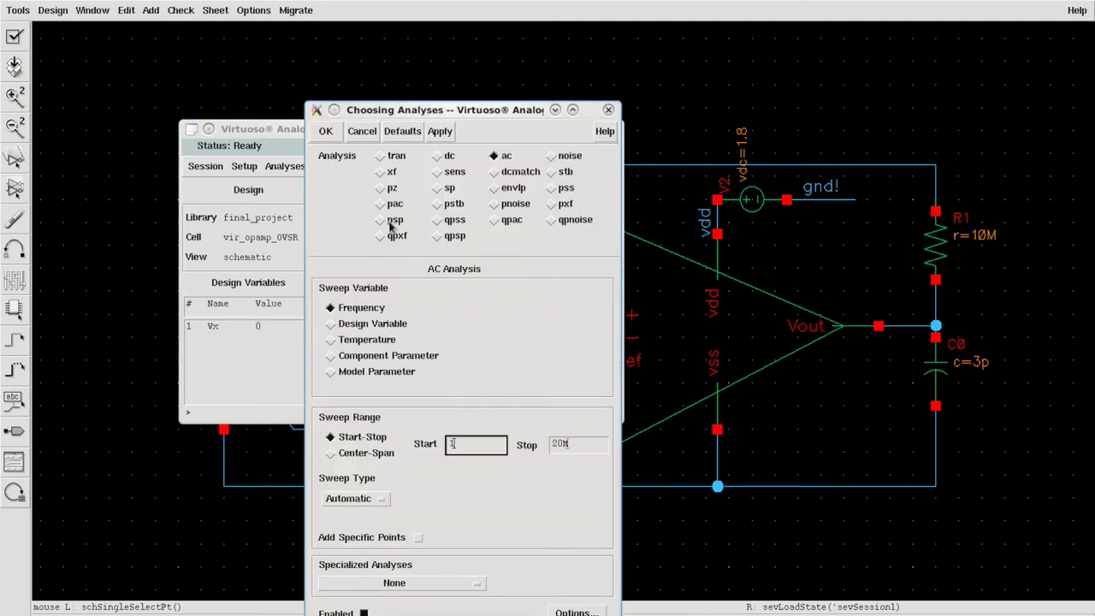
left_click_drag(437, 111, 424, 43)
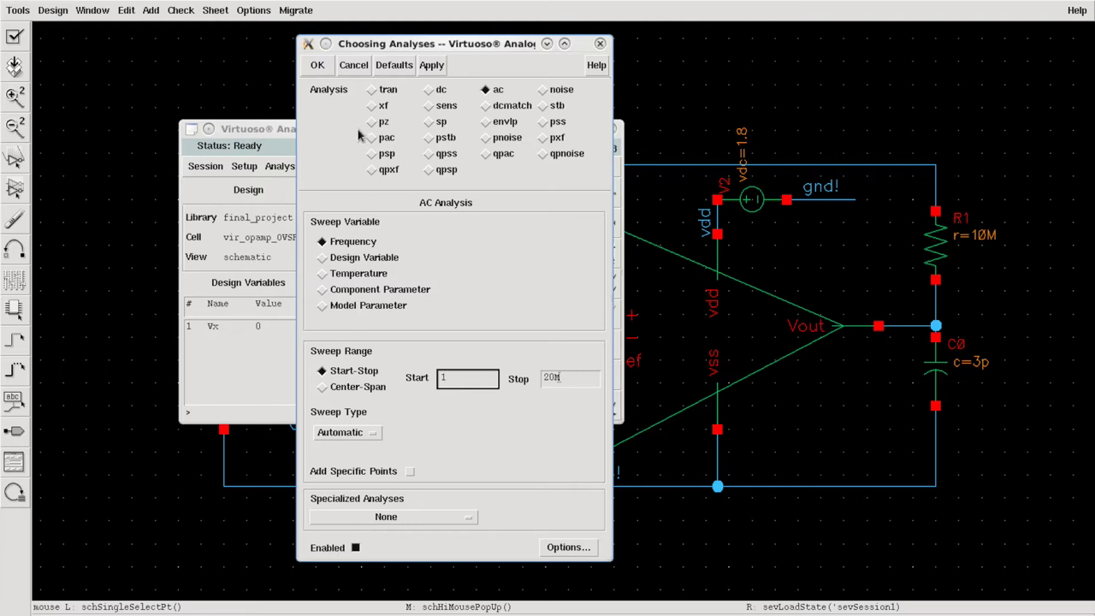
left_click(317, 66)
Open design variable Vx for editing, apply it and run the simulation, accepting the Spectre welcome notice.
left_click(240, 326)
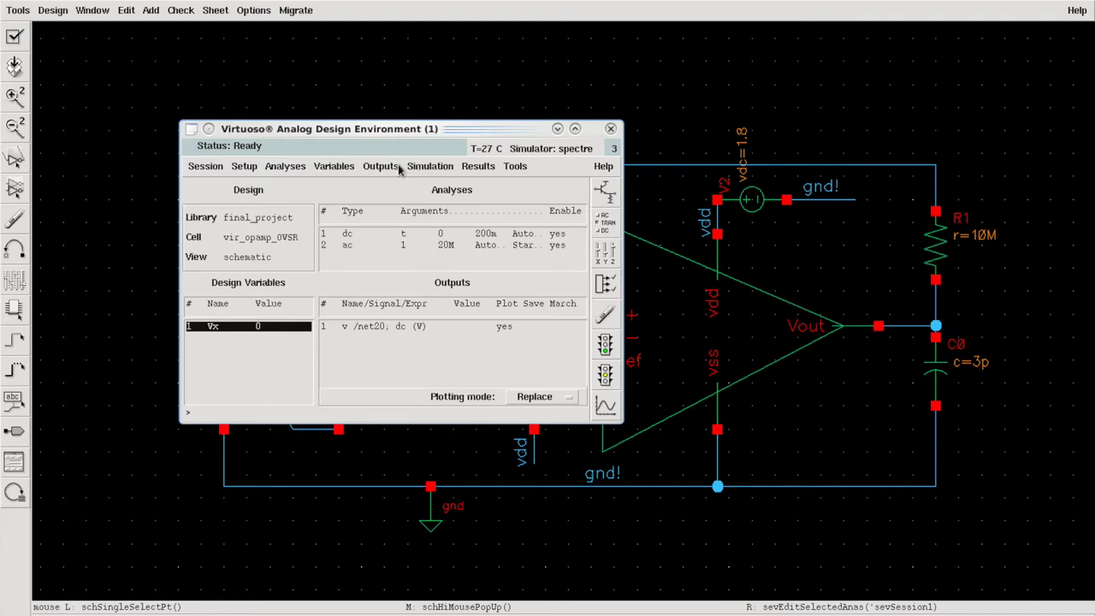
left_click(332, 166)
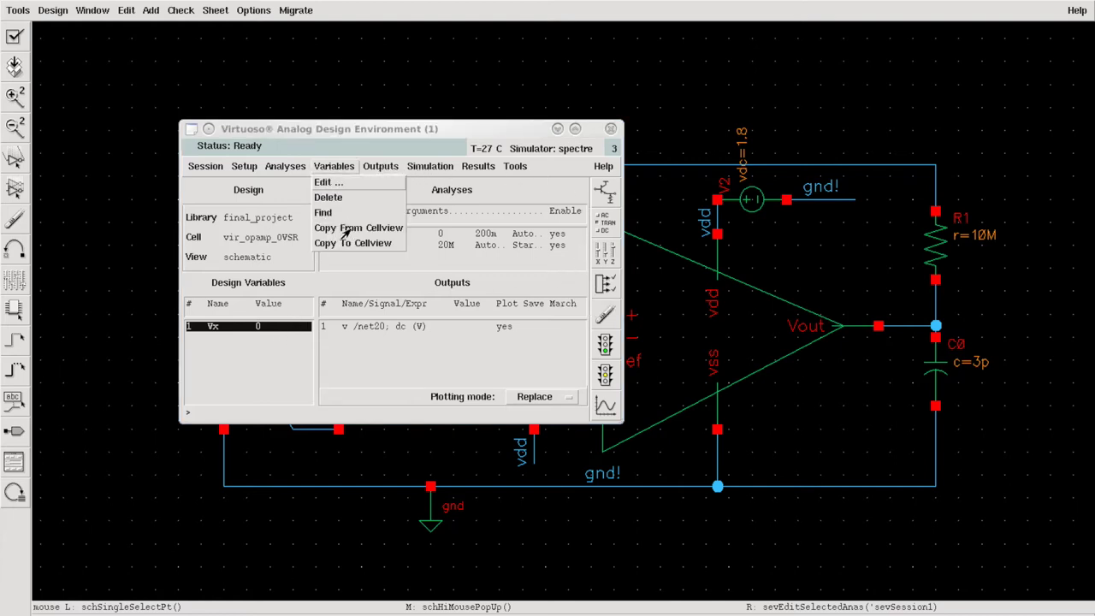
left_click(346, 254)
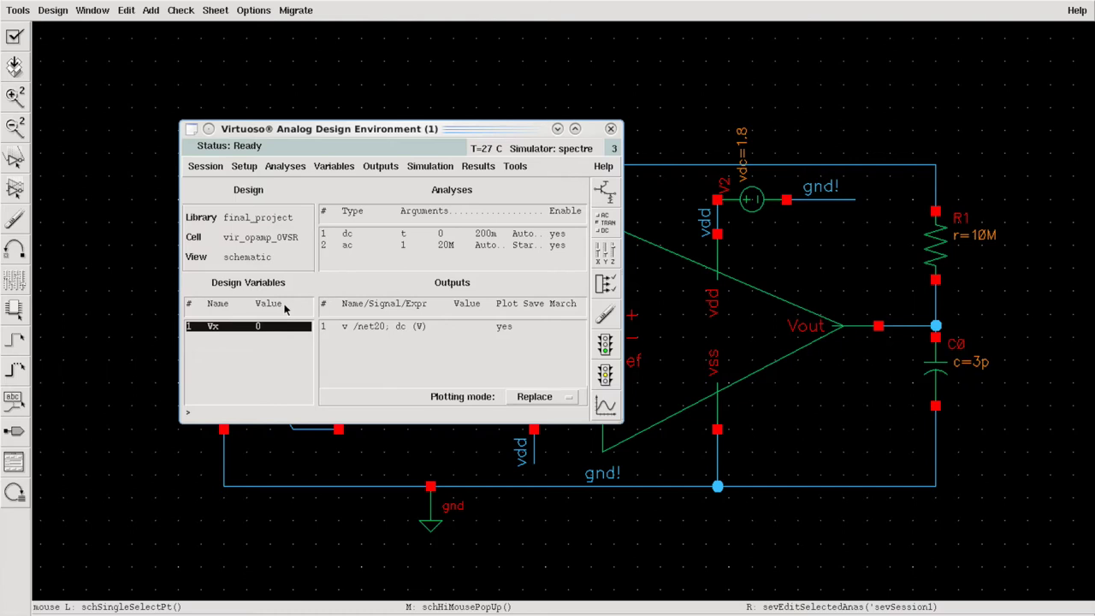
left_click(606, 255)
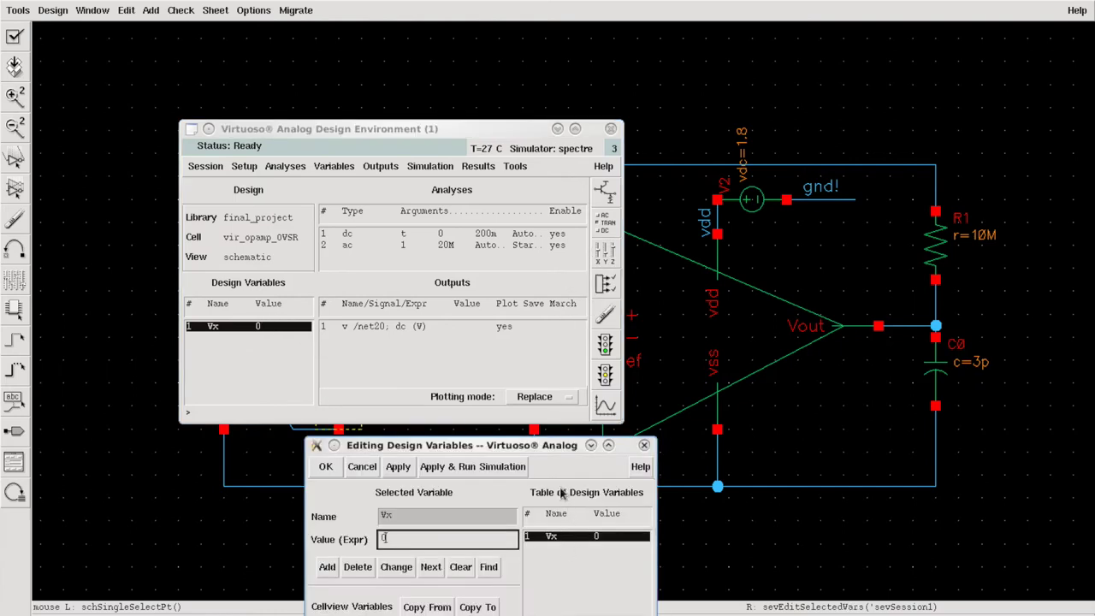
left_click_drag(467, 447, 525, 315)
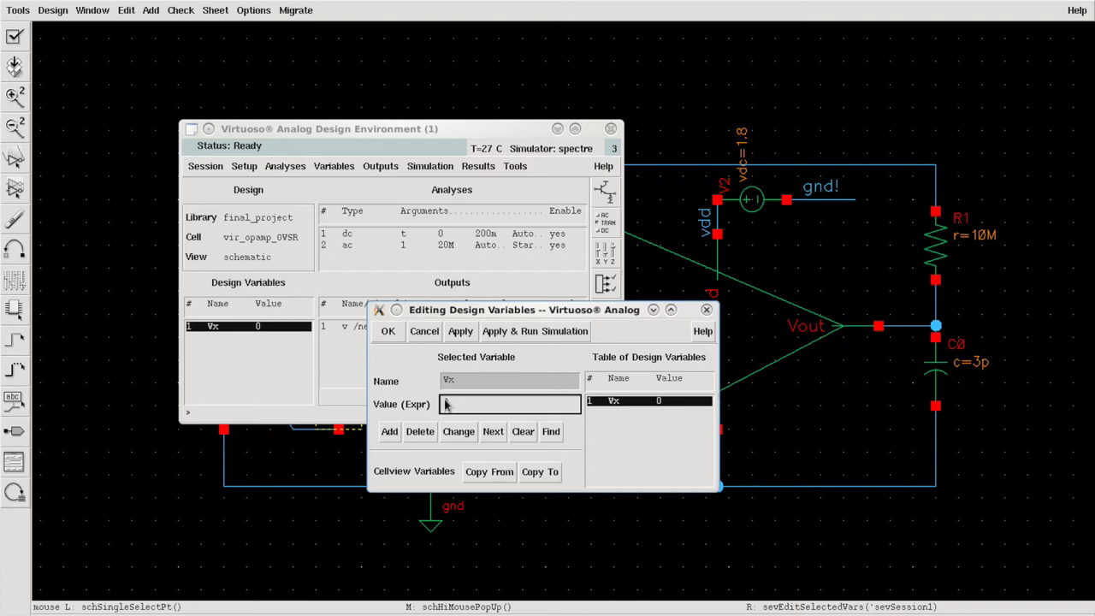
left_click(503, 340)
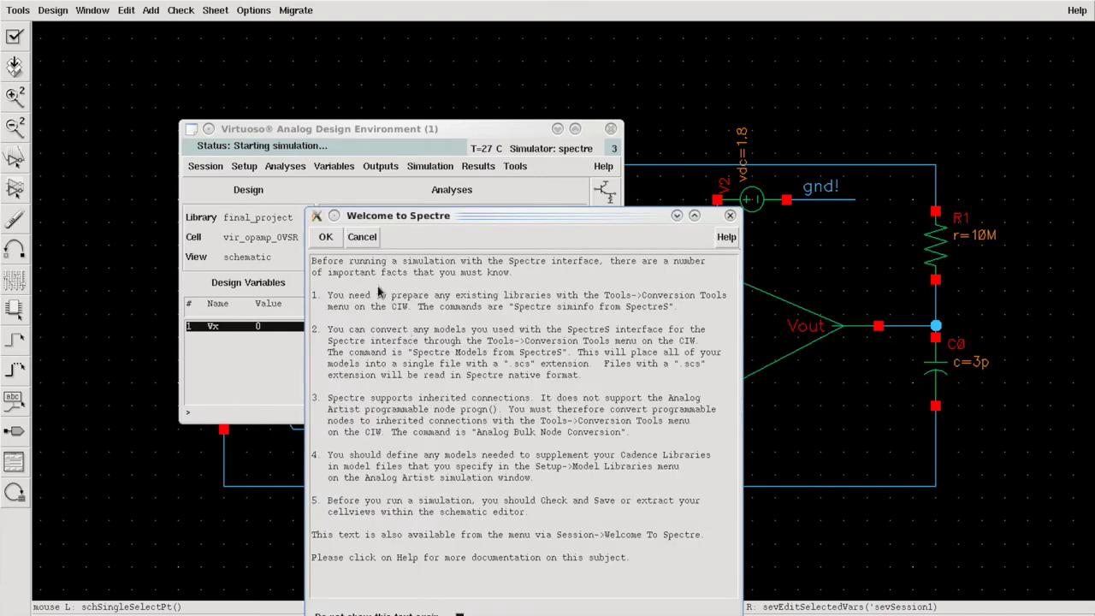
left_click(329, 238)
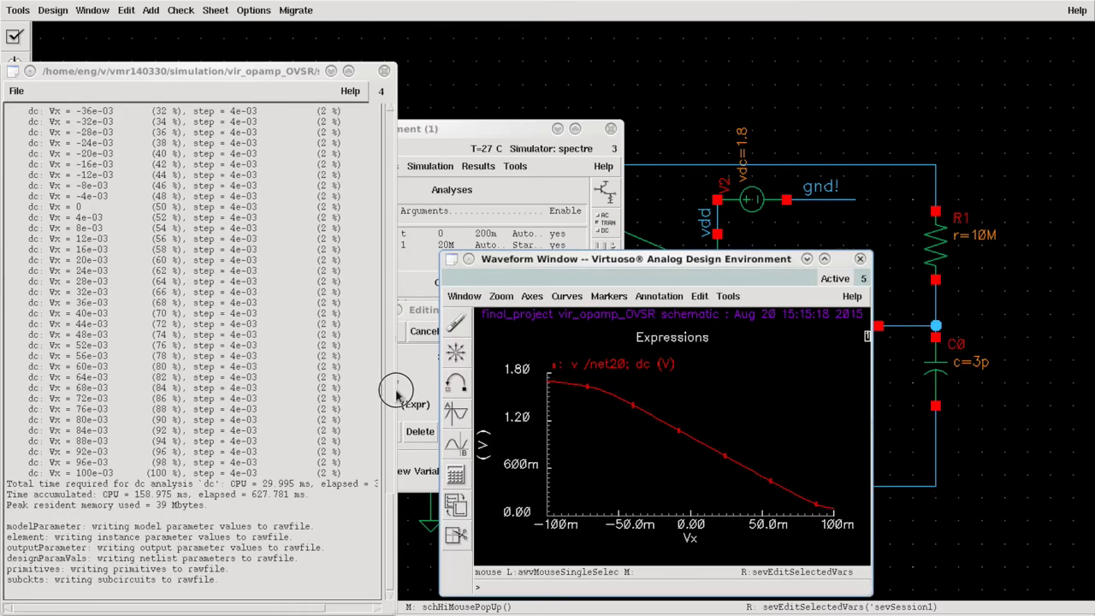
Close the simulation log and the design variable editor, and enlarge the output-versus-Vx plot to full screen.
left_click(384, 76)
left_click_drag(675, 258, 469, 49)
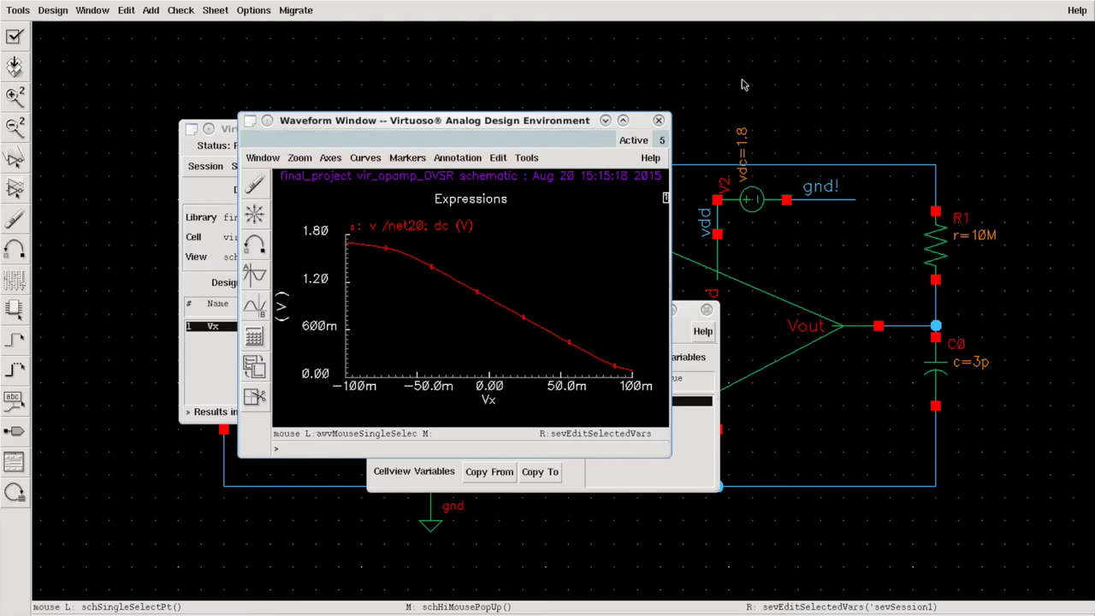
left_click(728, 130)
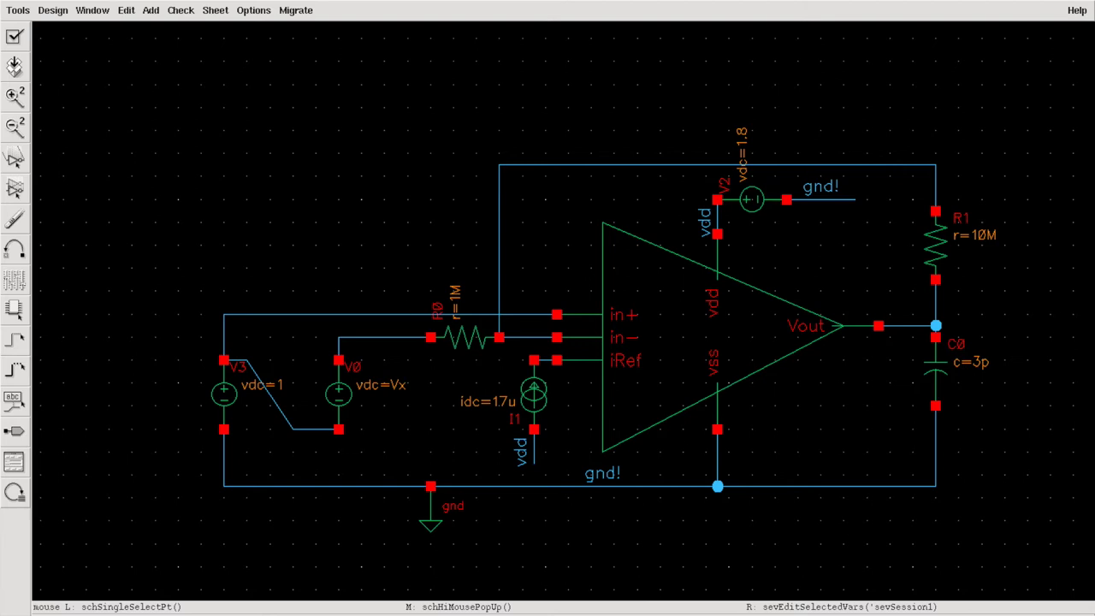
right_click(752, 579)
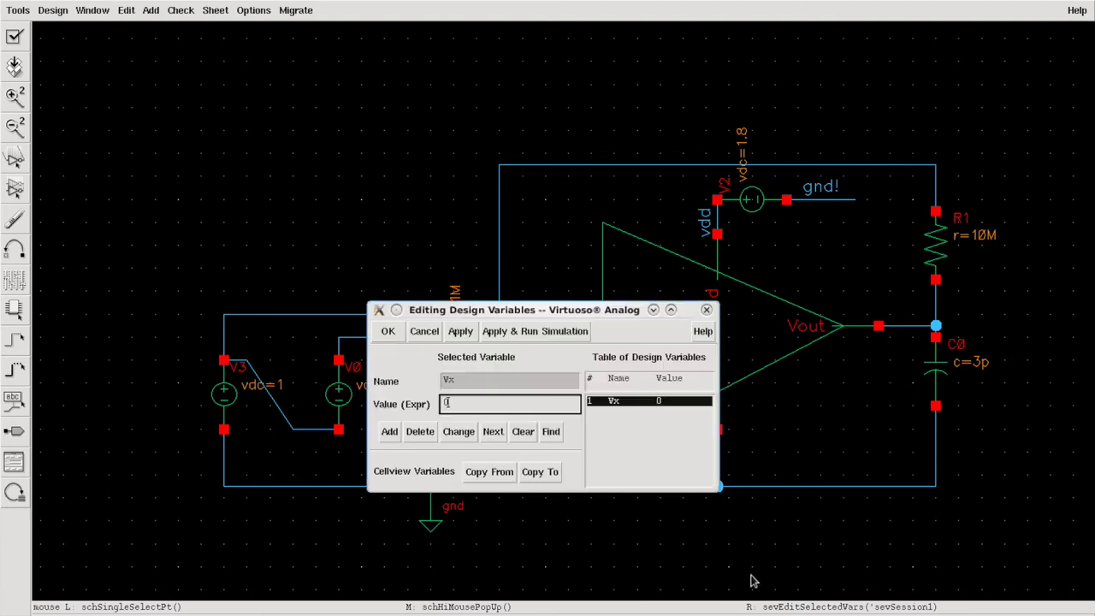
left_click(708, 311)
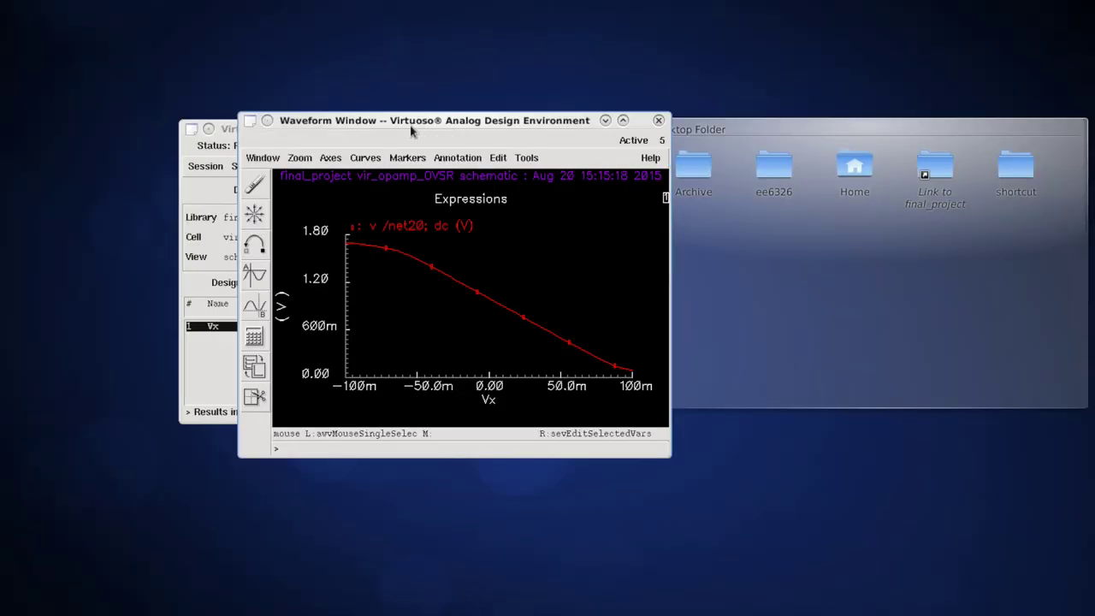
left_click(624, 121)
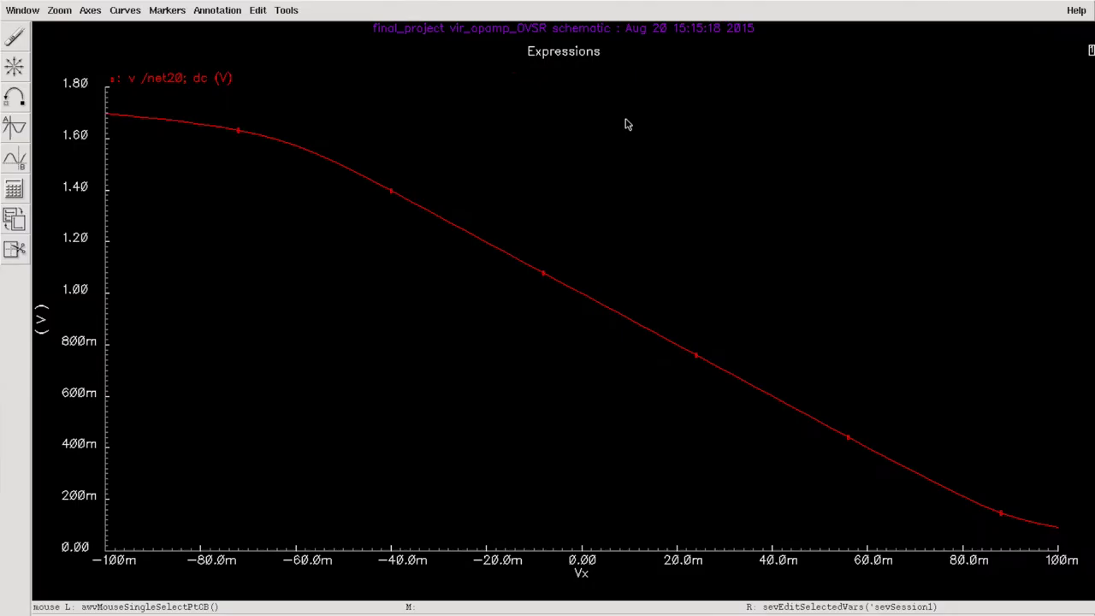
Place crosshair marker A on the output curve's upper bend at about Vx = -60.5 mV and open the waveform Calculator.
left_click(15, 128)
left_click(141, 151)
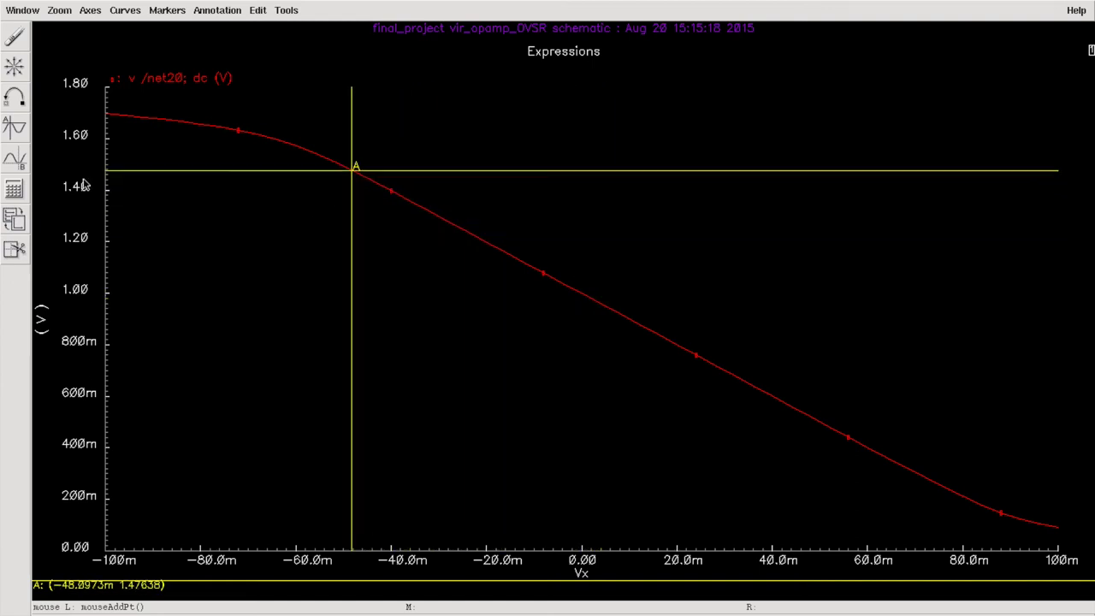
left_click(12, 190)
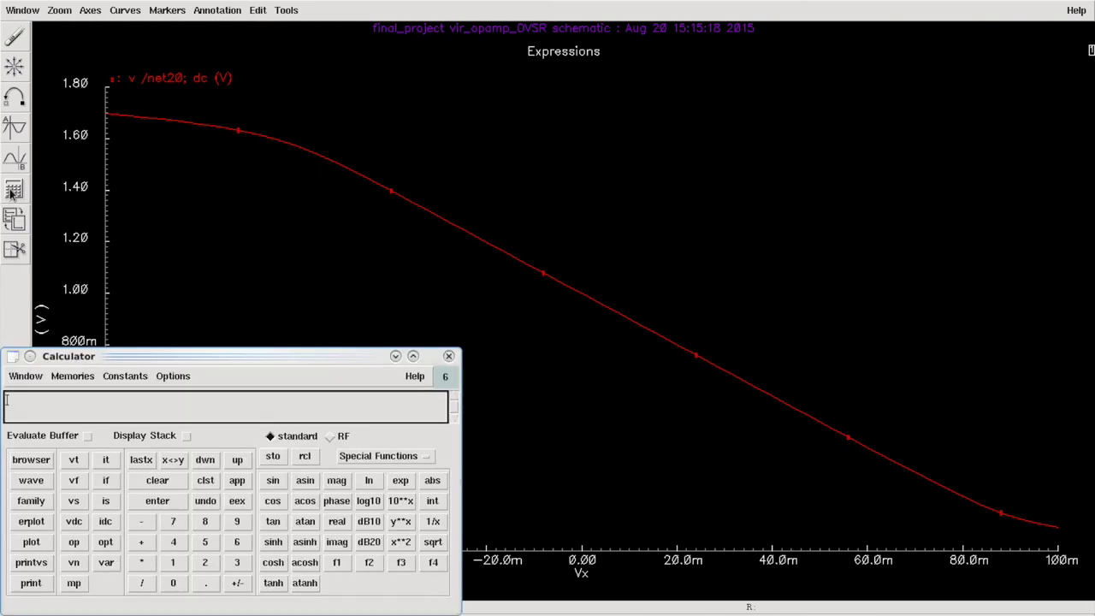
left_click_drag(159, 359, 522, 215)
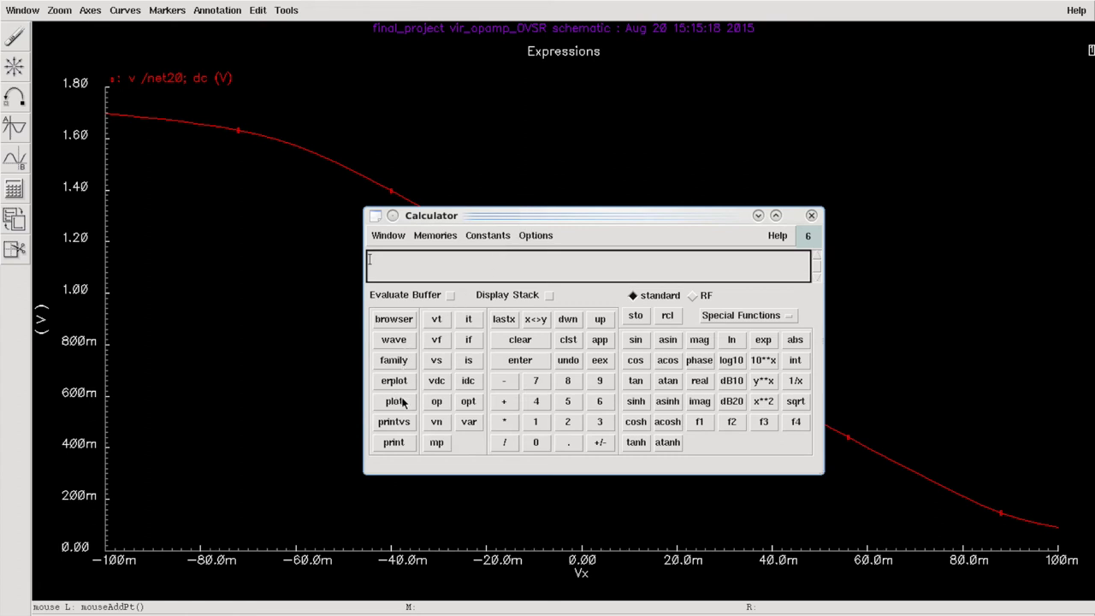
left_click(293, 144)
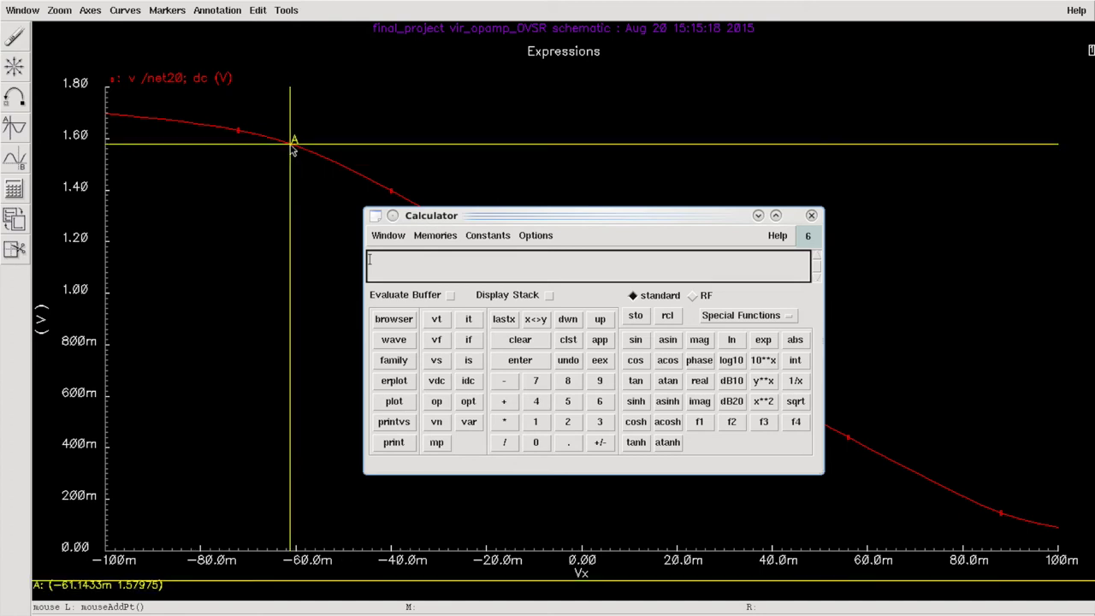
left_click(293, 148)
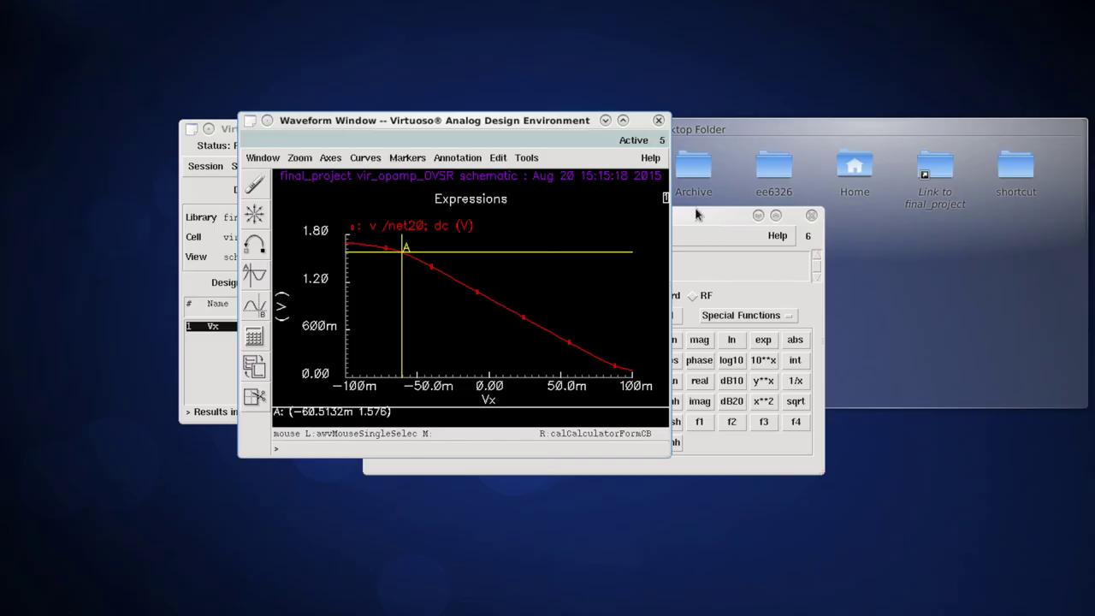
Load the plotted /net20 DC waveform into the Calculator buffer by selecting its curve in the Waveform Window.
left_click(313, 69)
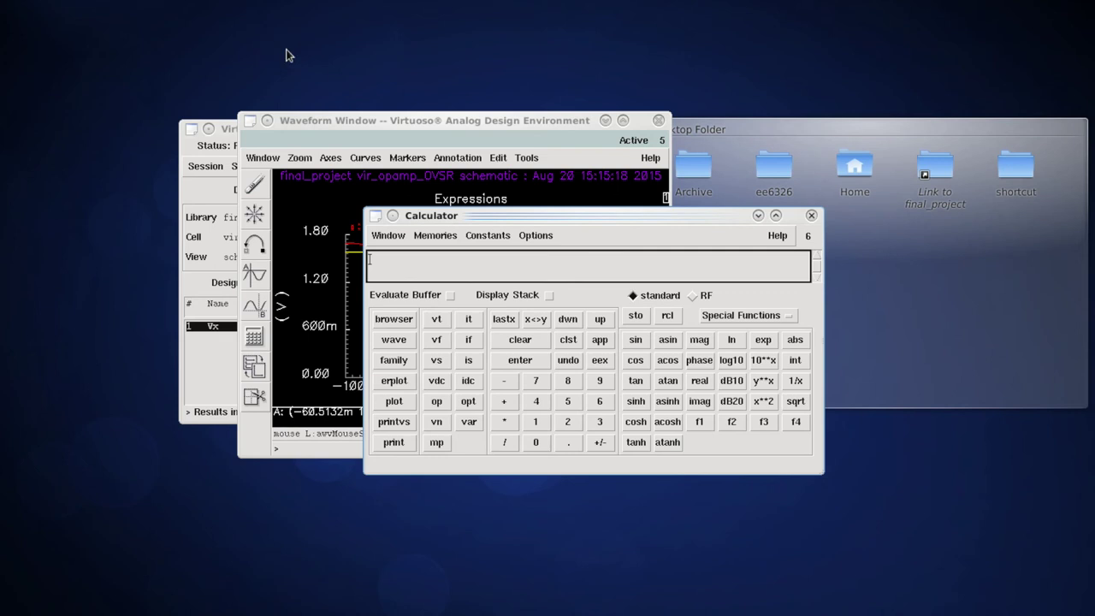
left_click(658, 225)
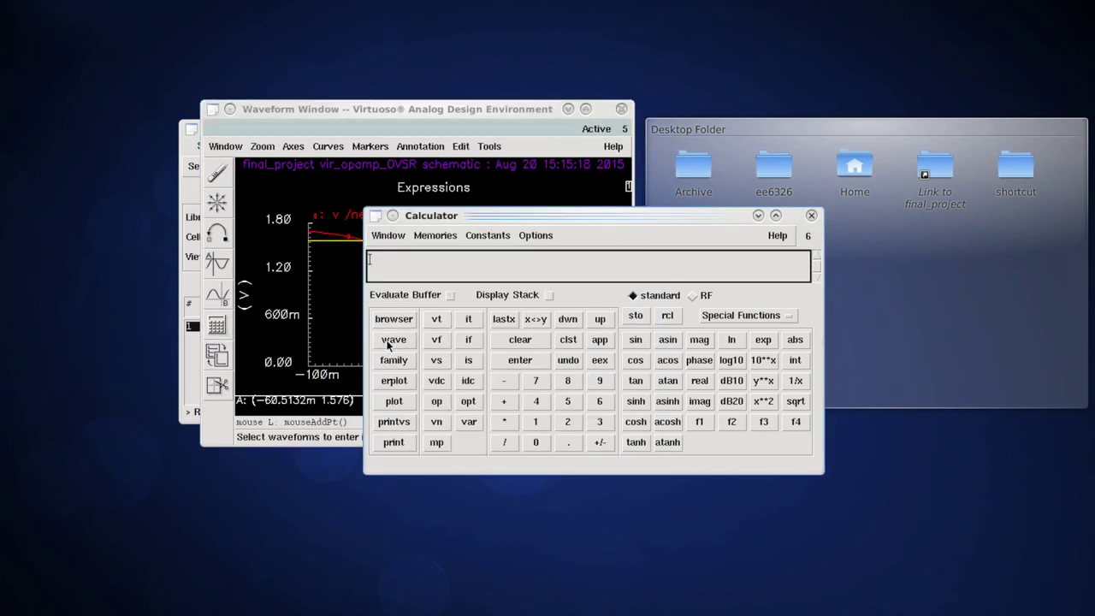
left_click_drag(417, 217, 500, 217)
left_click_drag(710, 184, 711, 179)
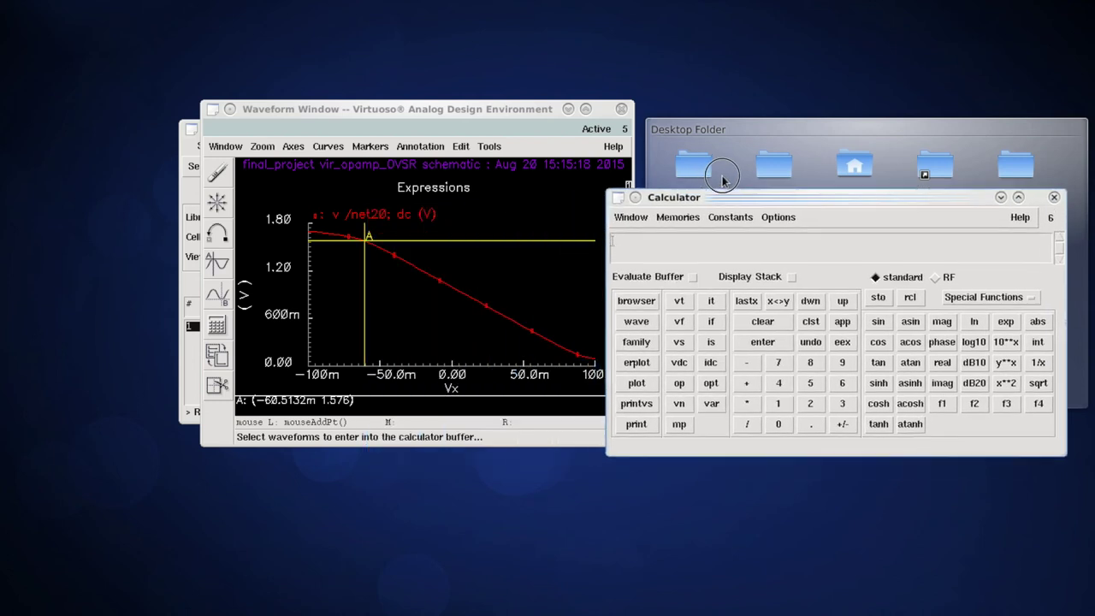
left_click(423, 276)
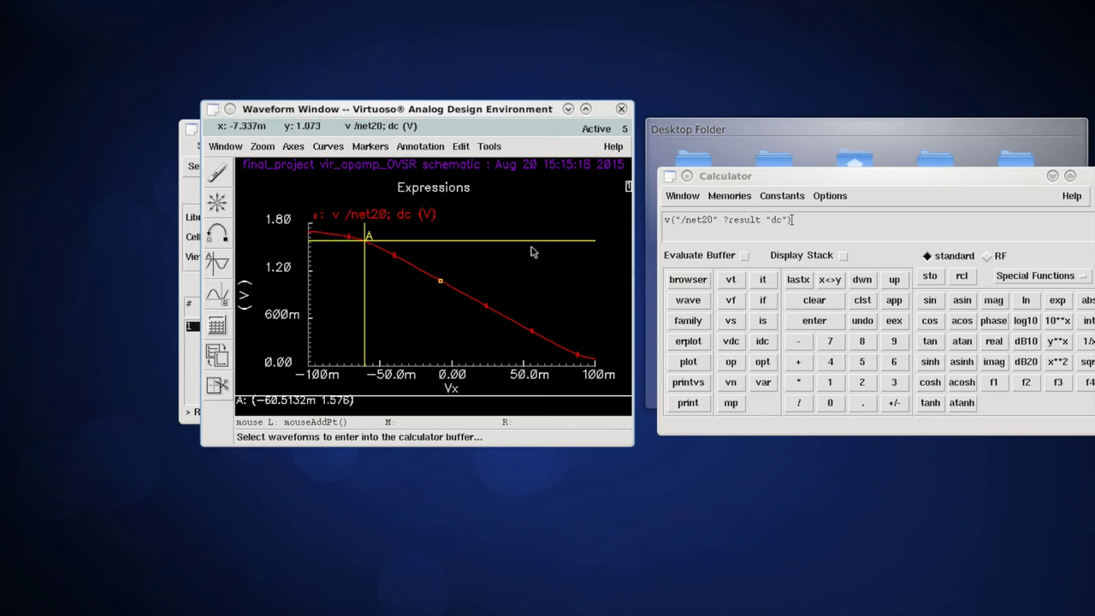
left_click(890, 190)
left_click(731, 222)
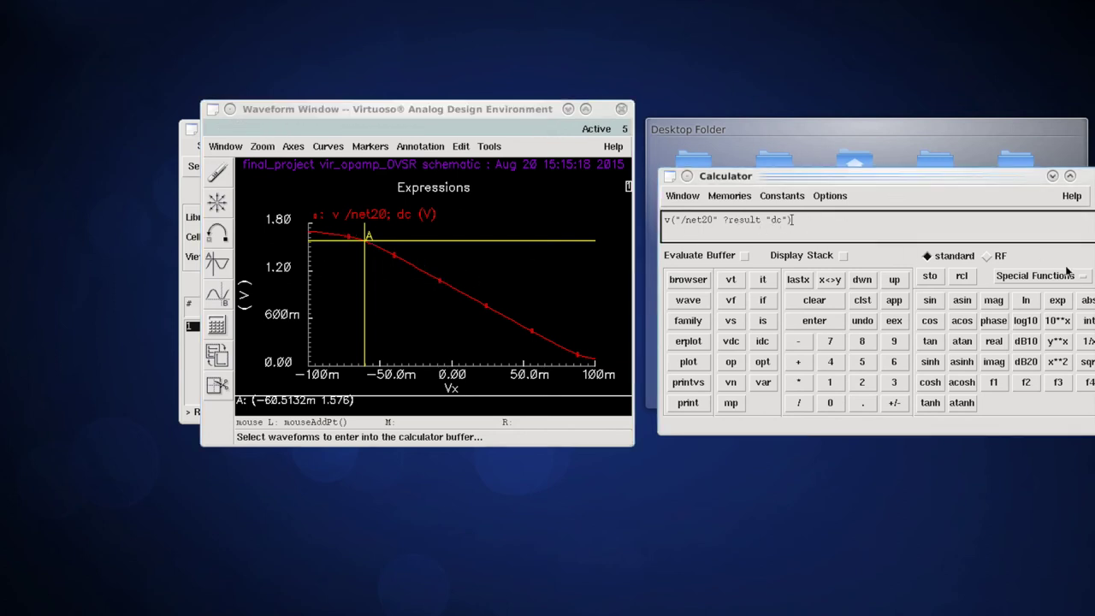
Apply the deriv special function to the /net20 DC waveform and plot the derivative.
left_click(1061, 282)
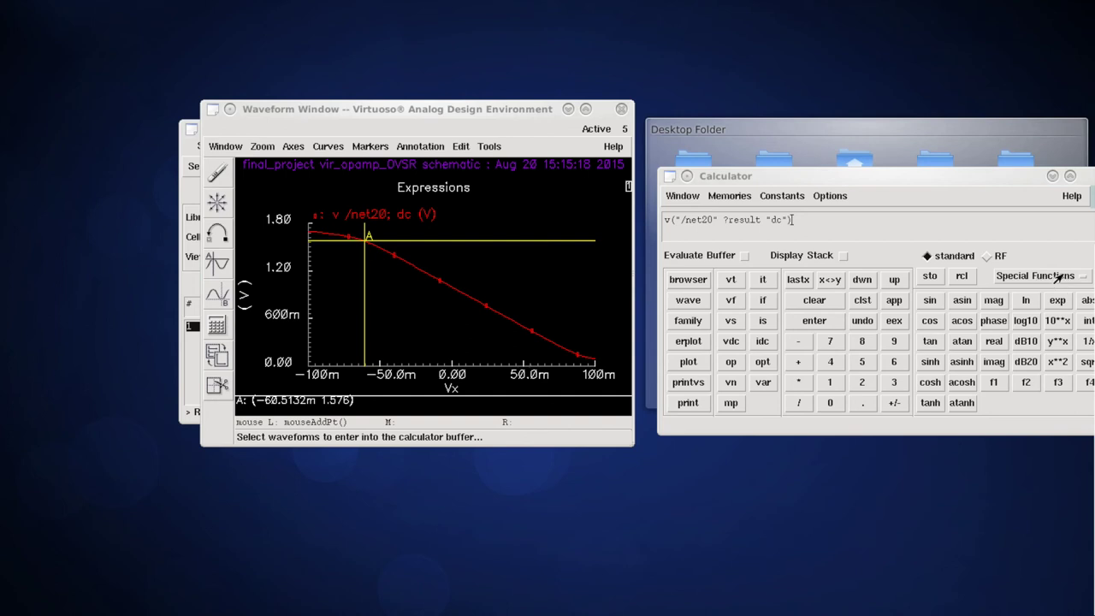
left_click_drag(867, 174, 650, 166)
left_click_drag(755, 247, 740, 247)
left_click(833, 270)
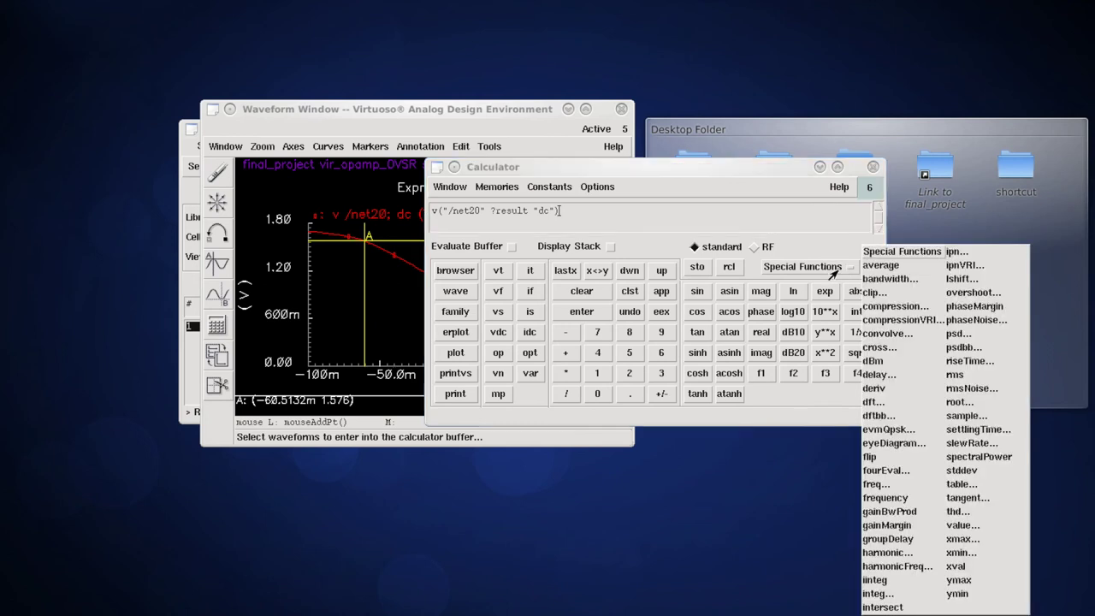
left_click(872, 389)
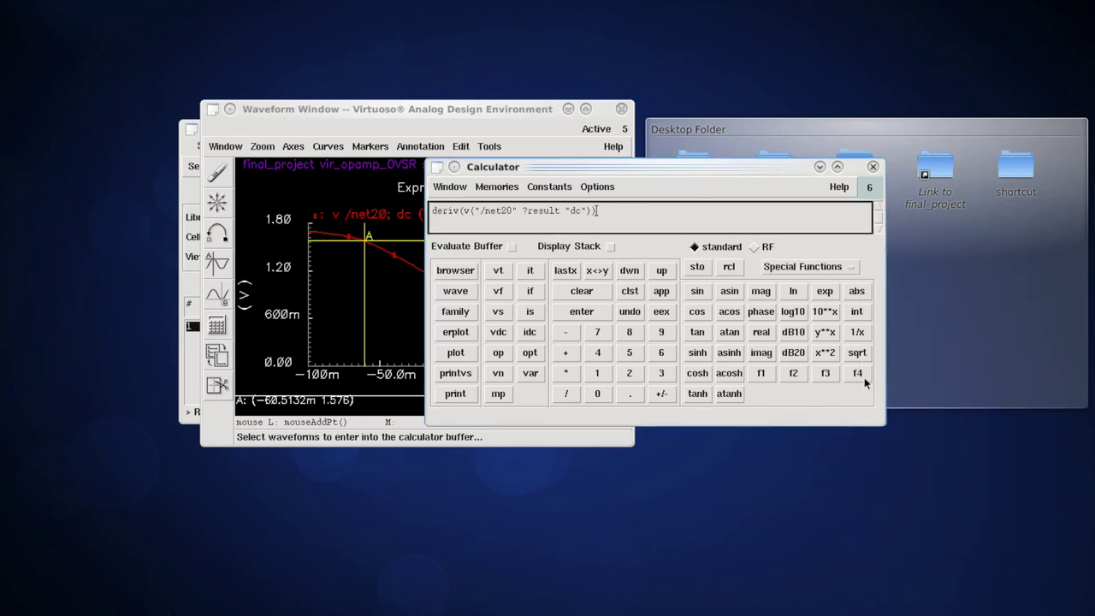
left_click(456, 353)
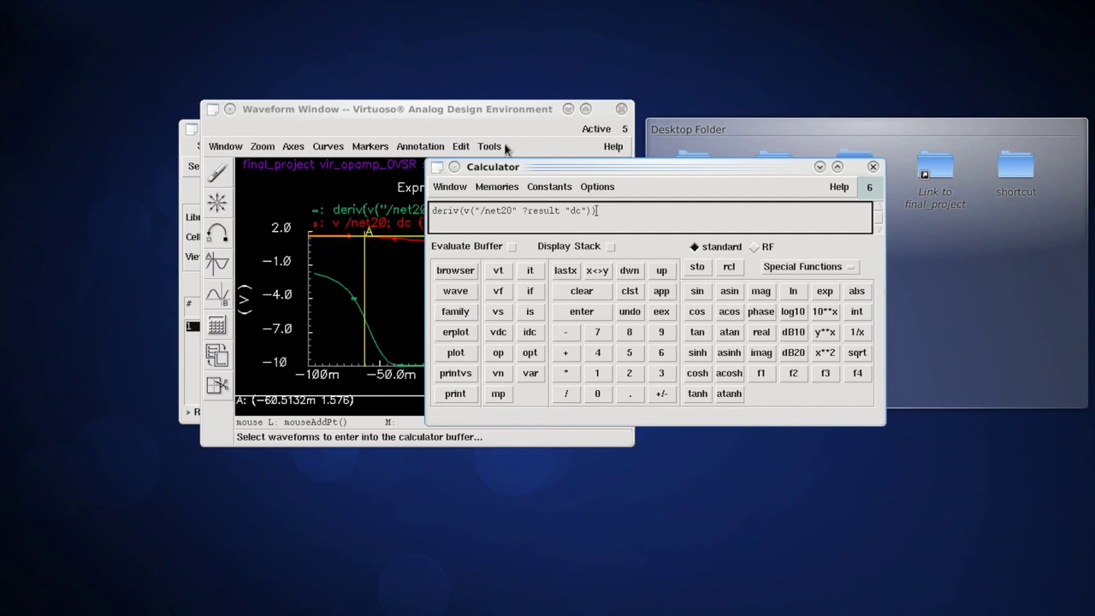
Enlarge the plot and place crosshair markers A and B on the output curve at about Vx = -40 mV and 60 mV, bounding the derivative's flat region.
left_click_drag(532, 172, 792, 167)
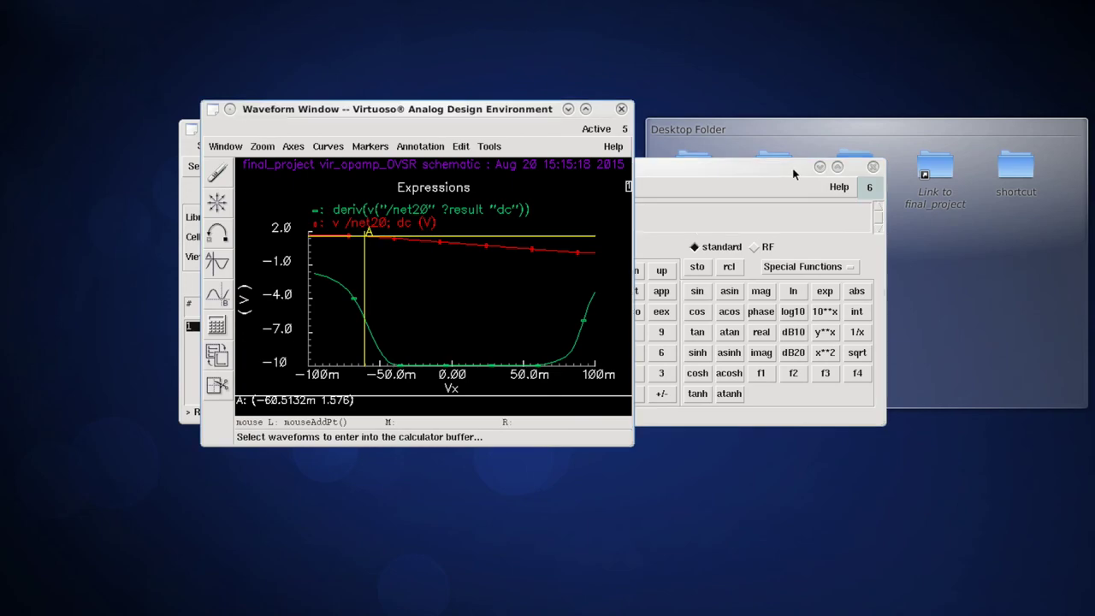
left_click(586, 108)
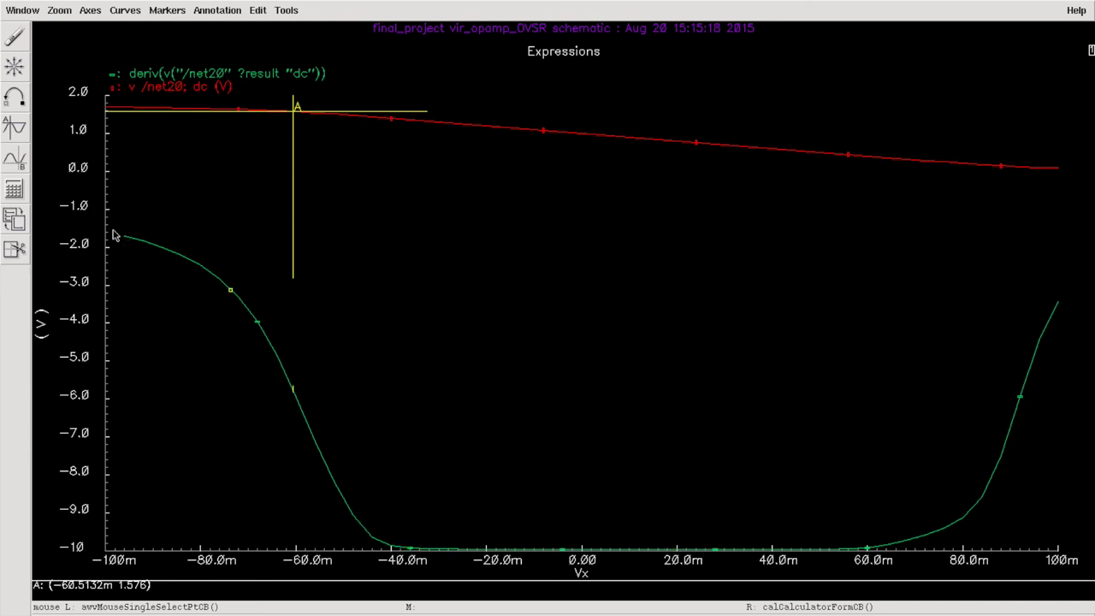
left_click(13, 130)
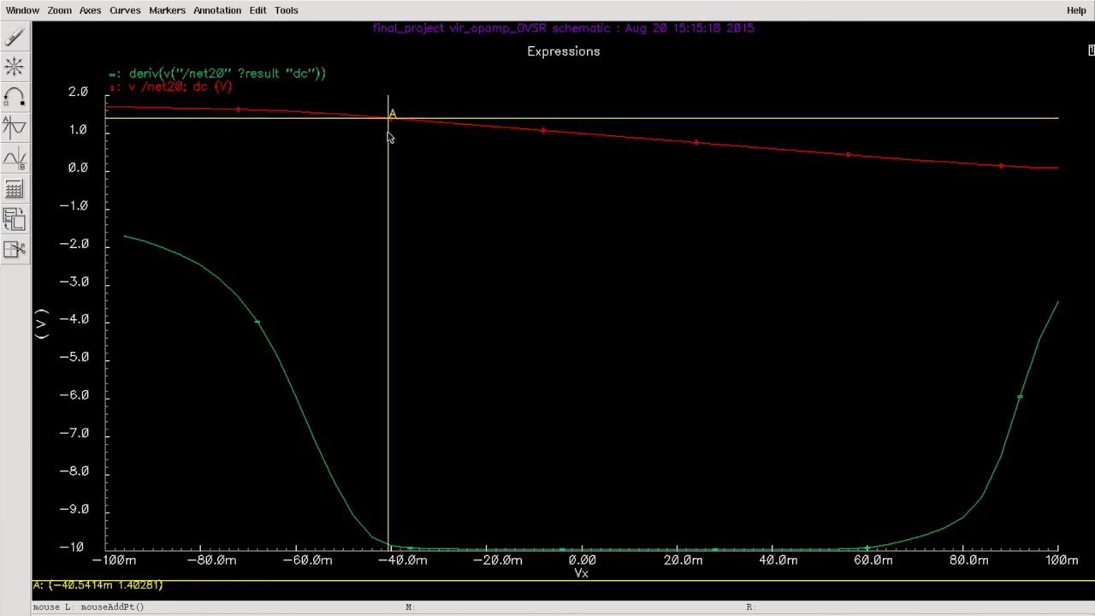
left_click(390, 137)
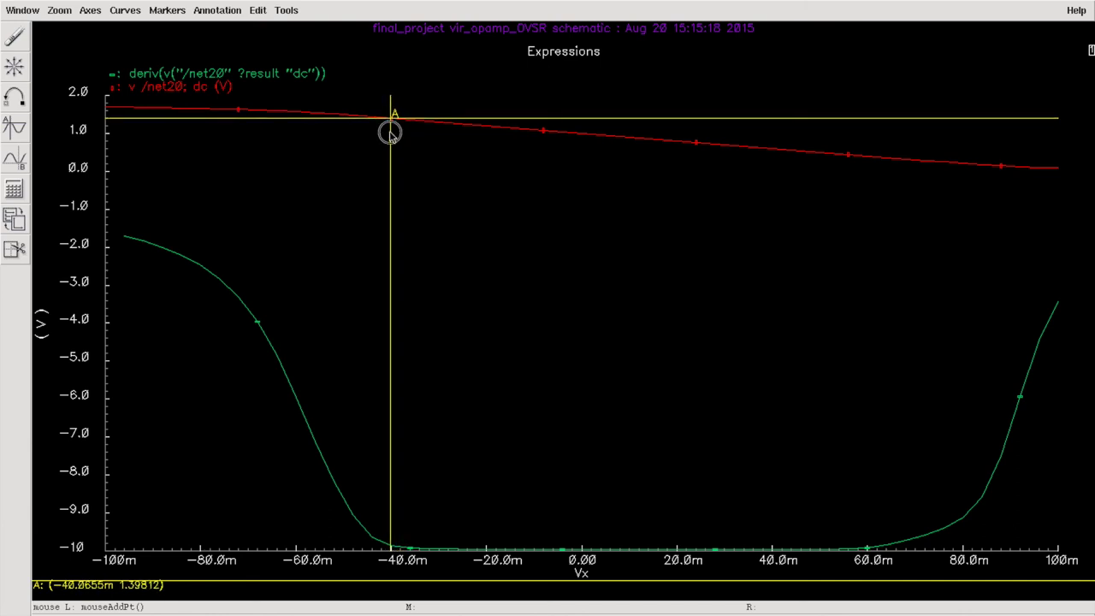
left_click(17, 163)
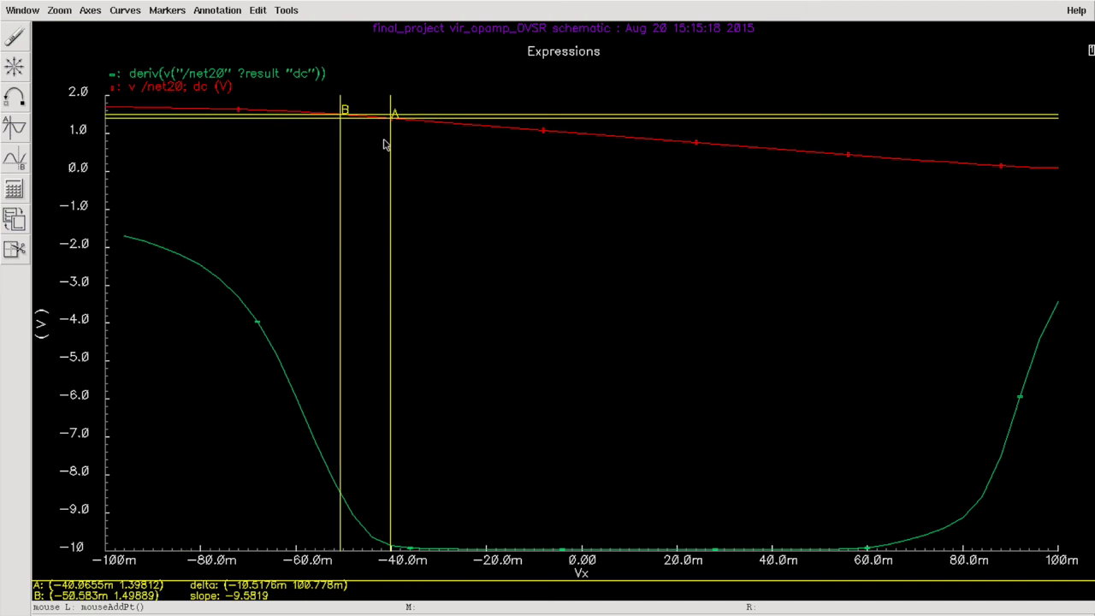
left_click(868, 156)
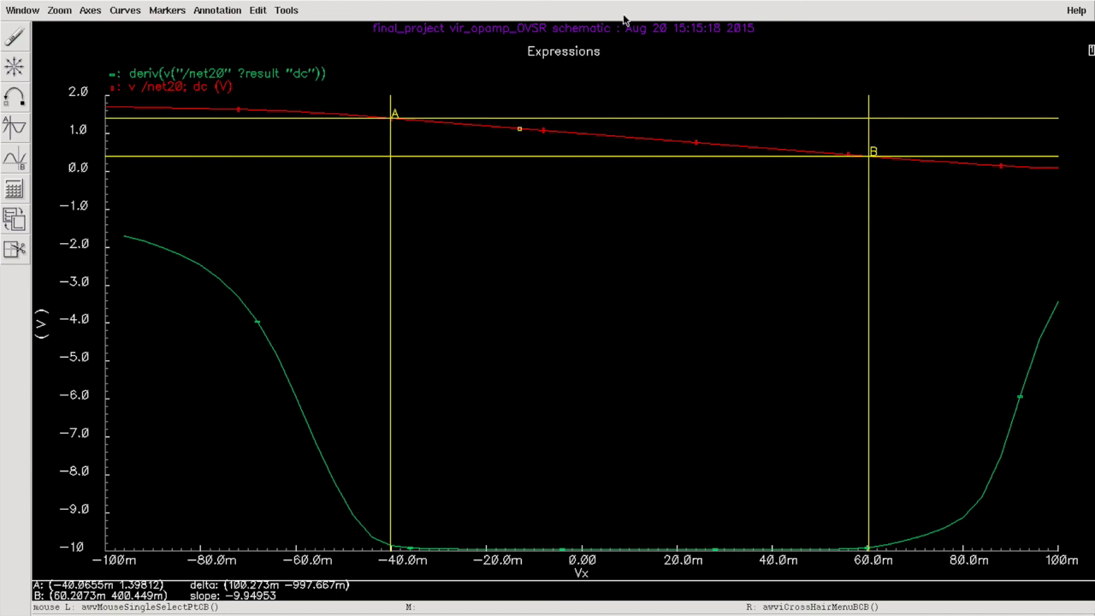
Restore the waveform plot from full screen, and close both the Waveform Window and the Calculator.
left_click(1069, 2)
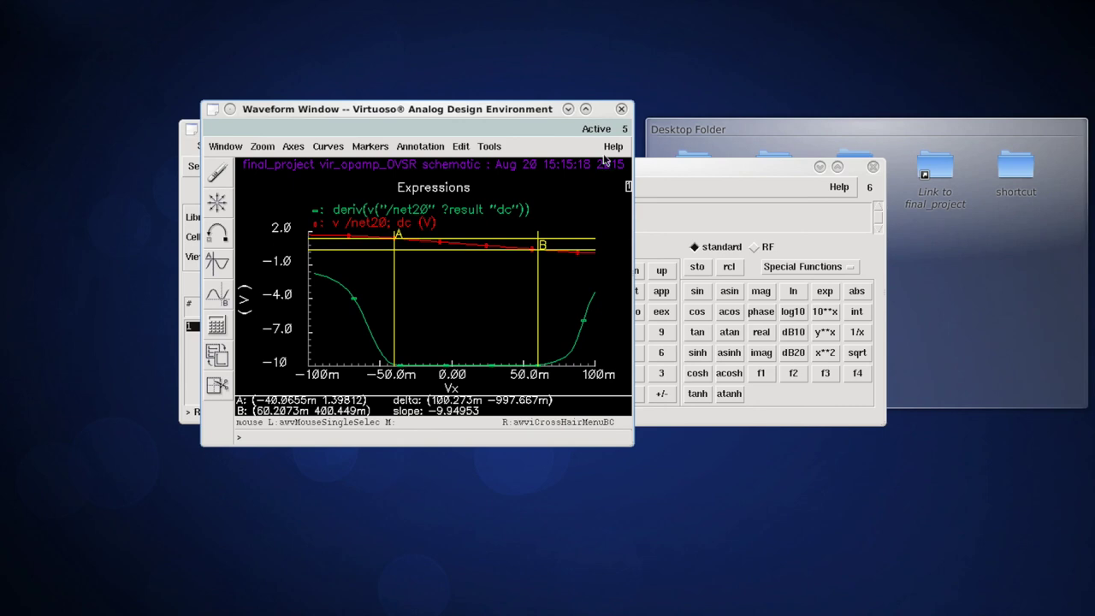
left_click(621, 109)
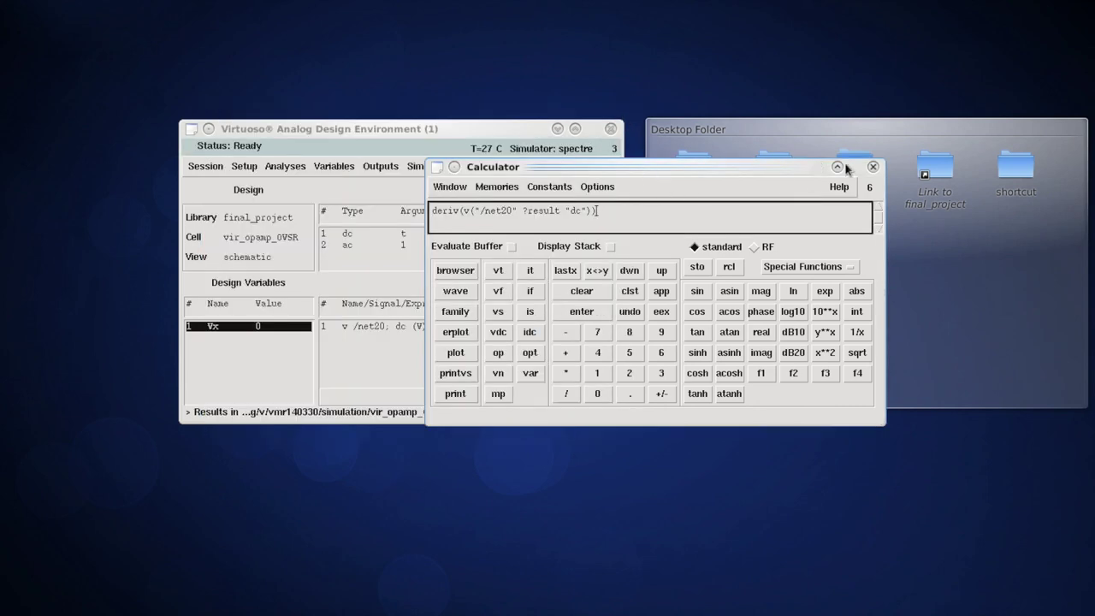
left_click(872, 166)
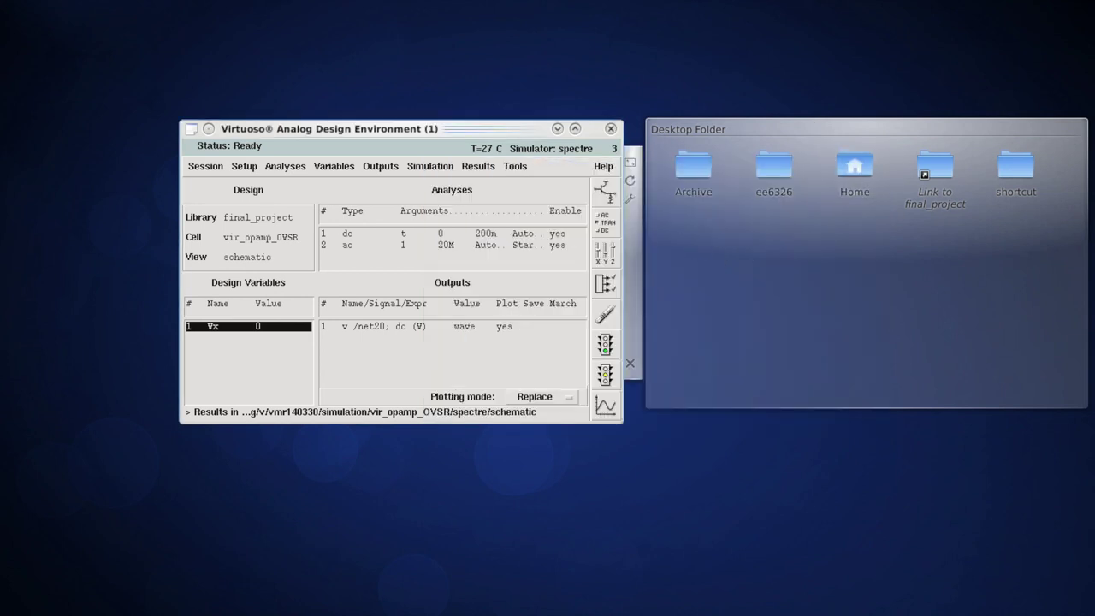